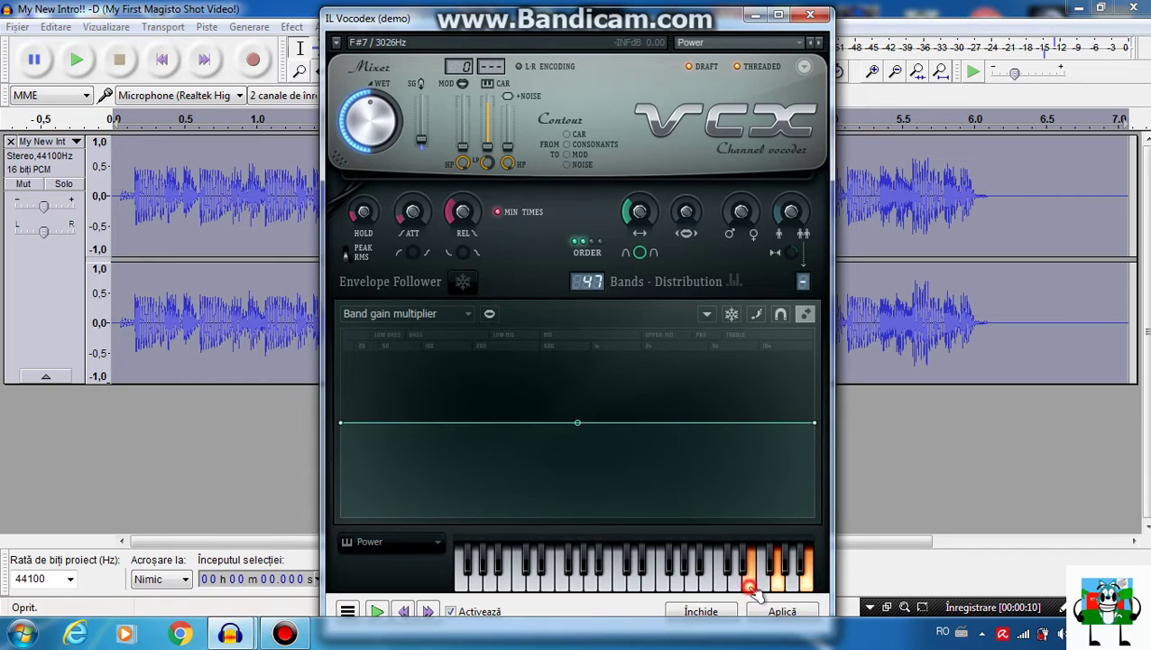
Apply the IL Vocodex effect with the Power preset to the track, close the effect window and stop the playback.
left_click(783, 612)
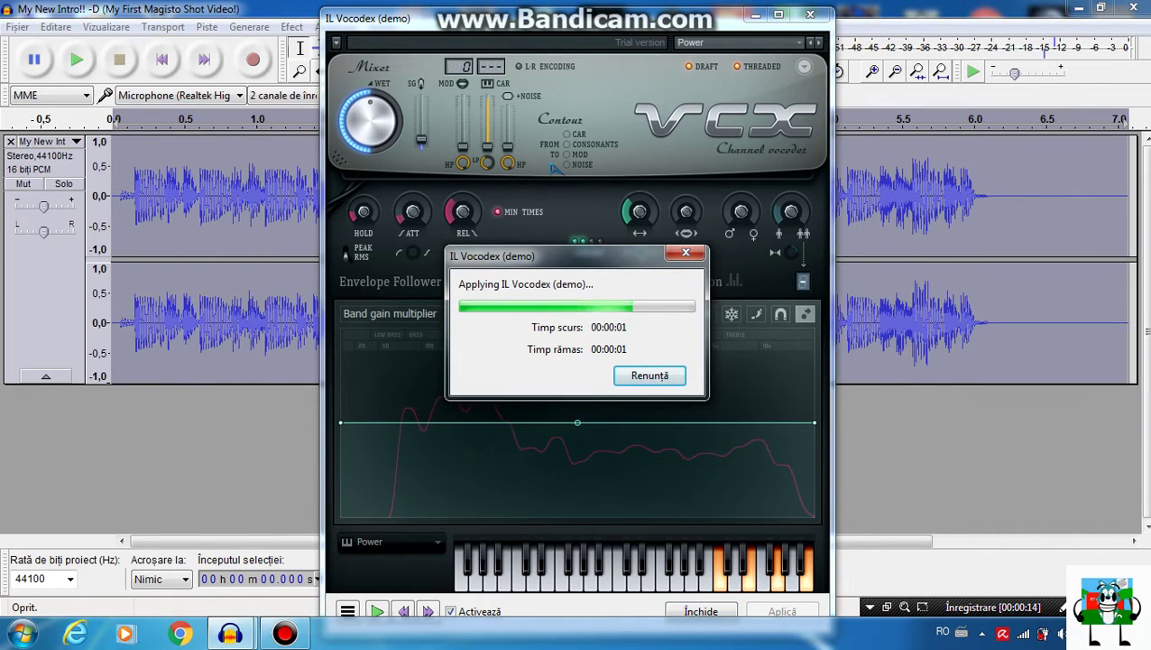
left_click(810, 15)
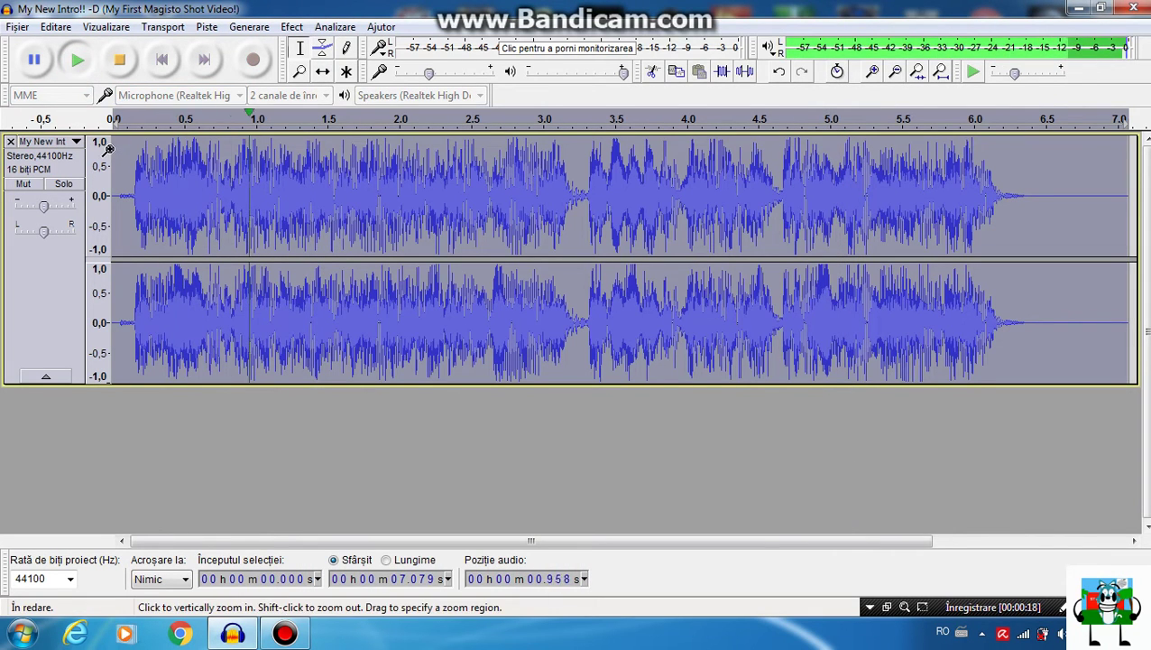
left_click(123, 61)
Export the audio as an MP3 file named PowerCityNight in the Audacity folder.
left_click(17, 26)
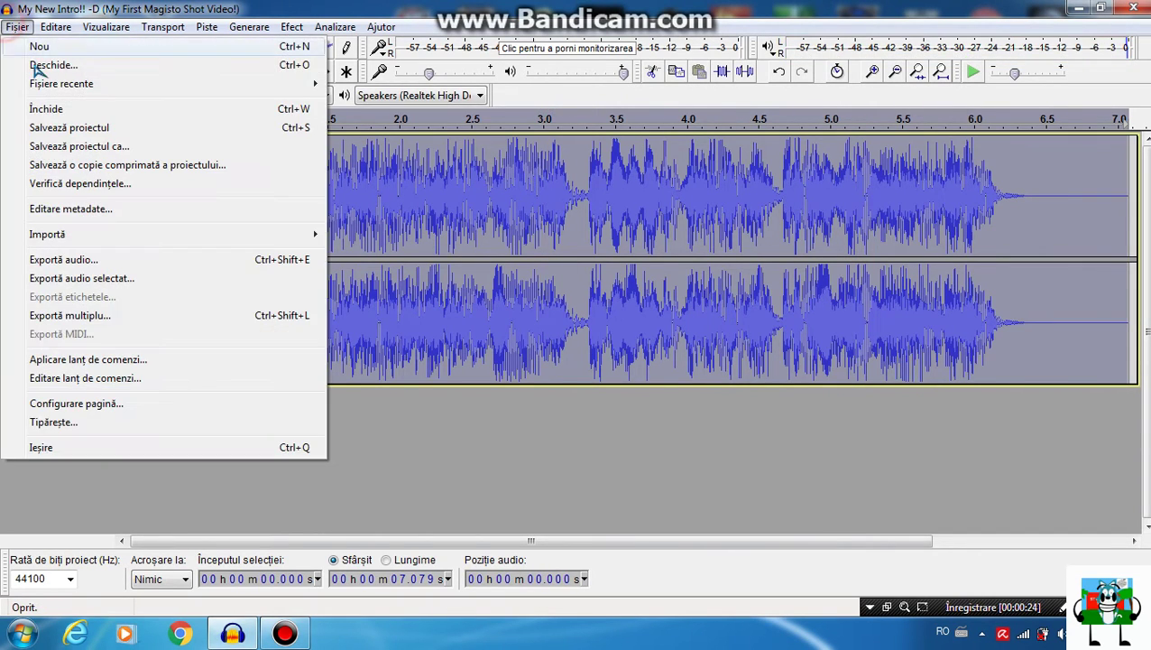
left_click(84, 259)
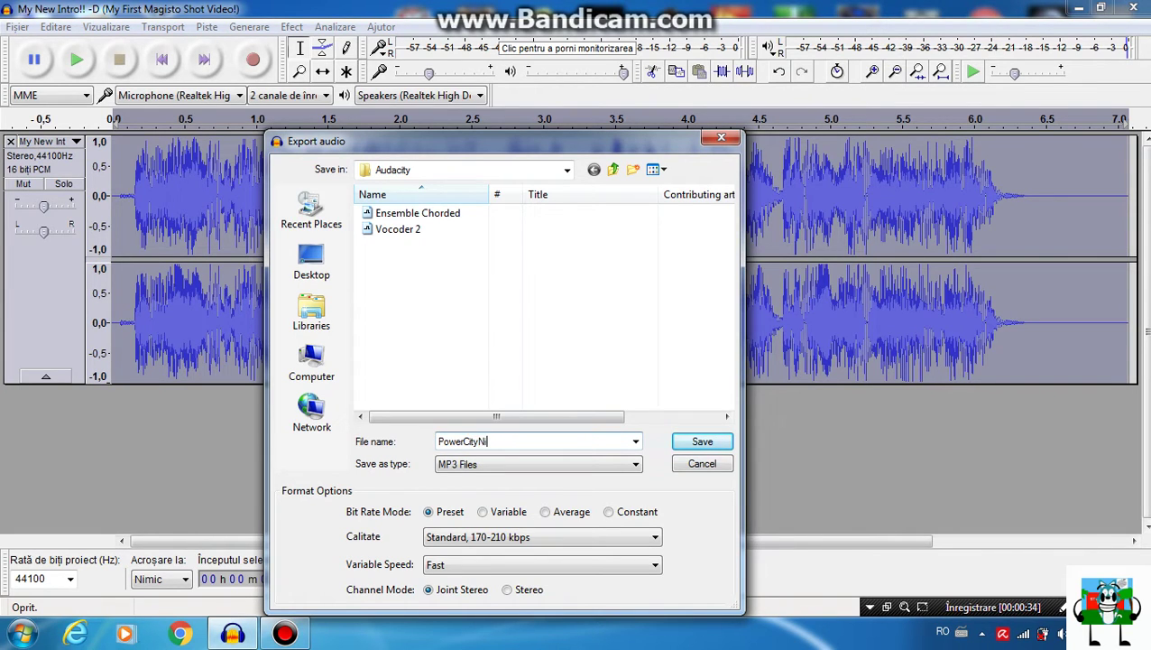
key("Return")
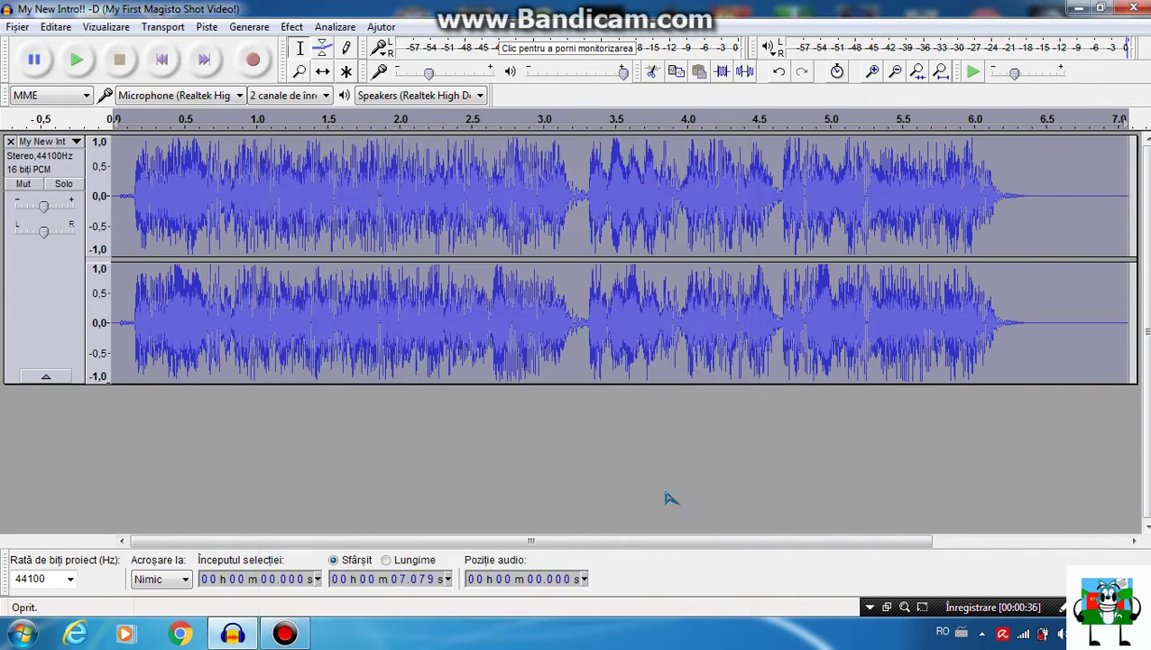
left_click(727, 473)
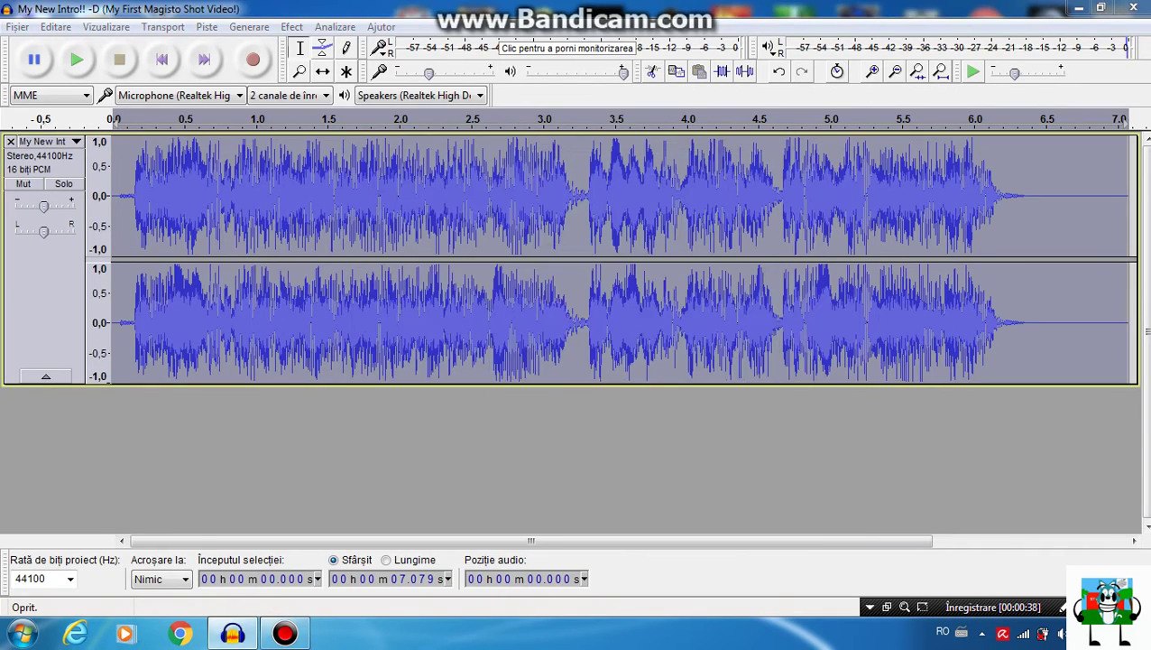
Close Audacity without saving the project and launch AVS Video Editor from the desktop folder "Don't delete and uninstall this", continuing unactivated.
left_click(1139, 7)
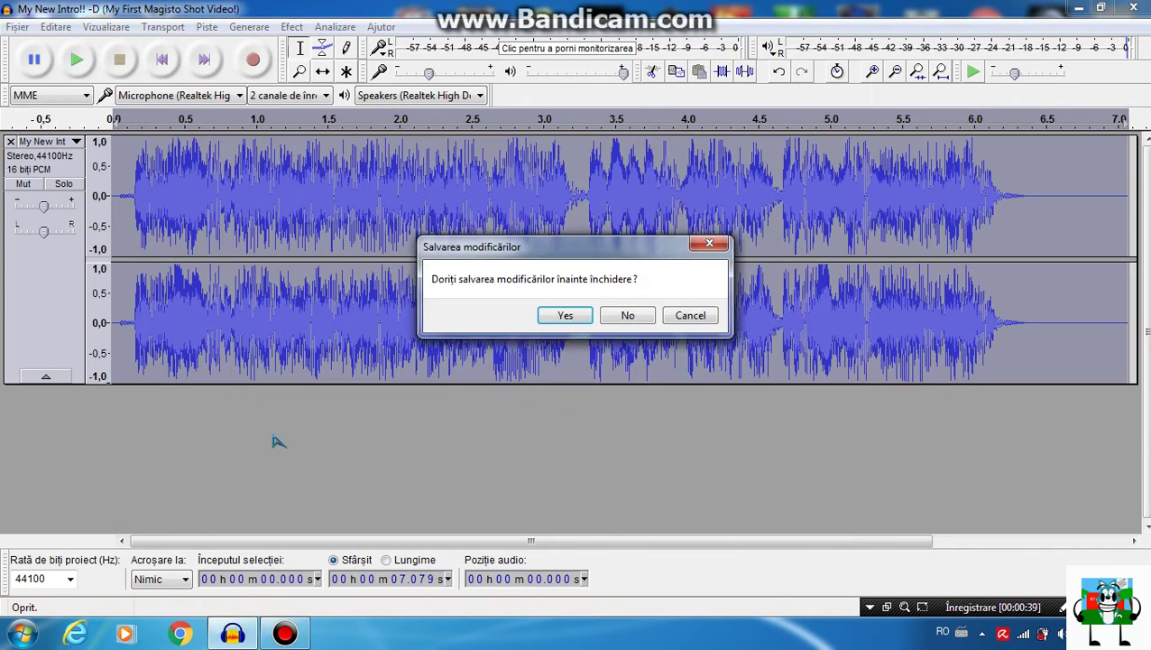
left_click(629, 316)
double_click(411, 560)
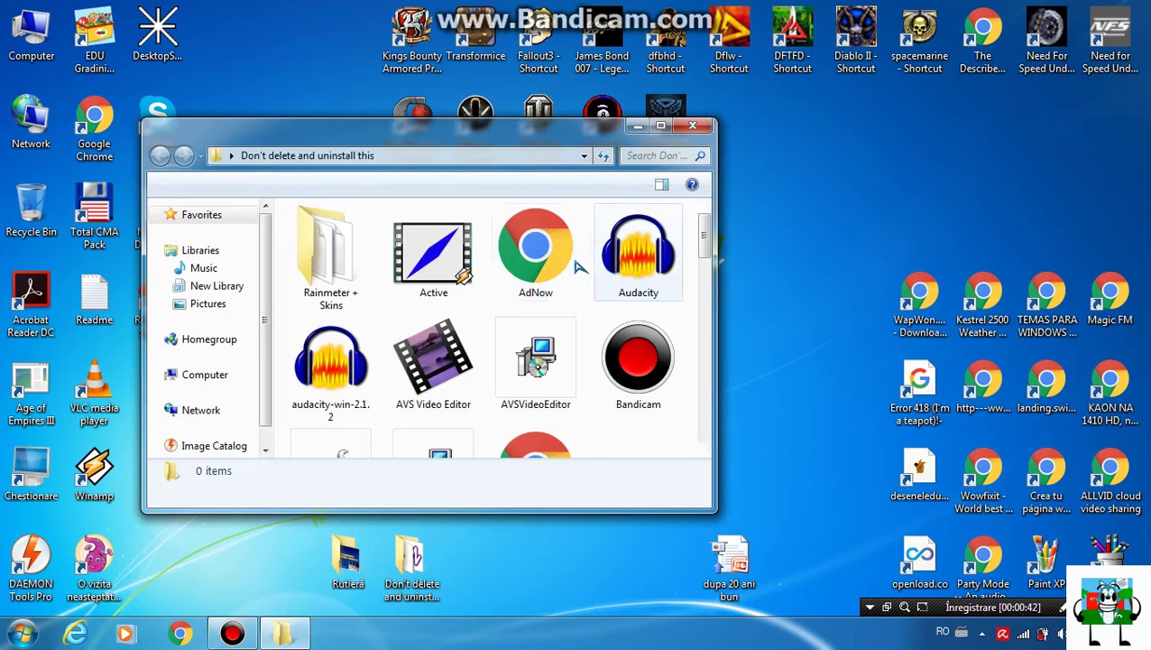
double_click(433, 361)
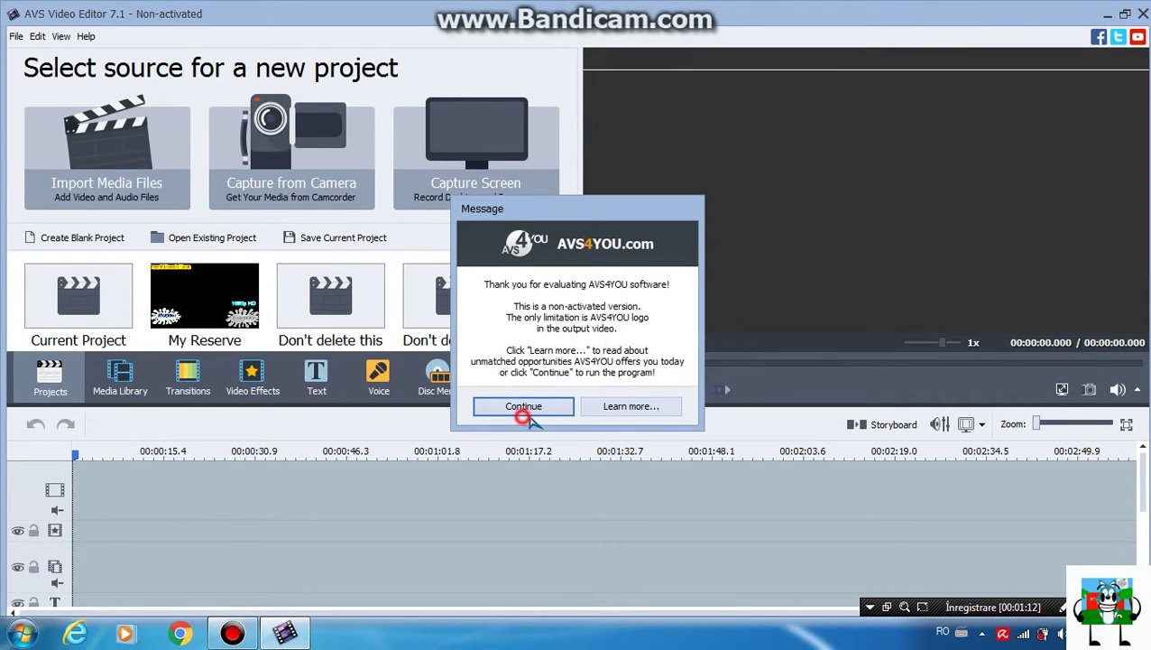
left_click(523, 414)
Import the PowerCityNight audio file into the media library.
left_click(124, 377)
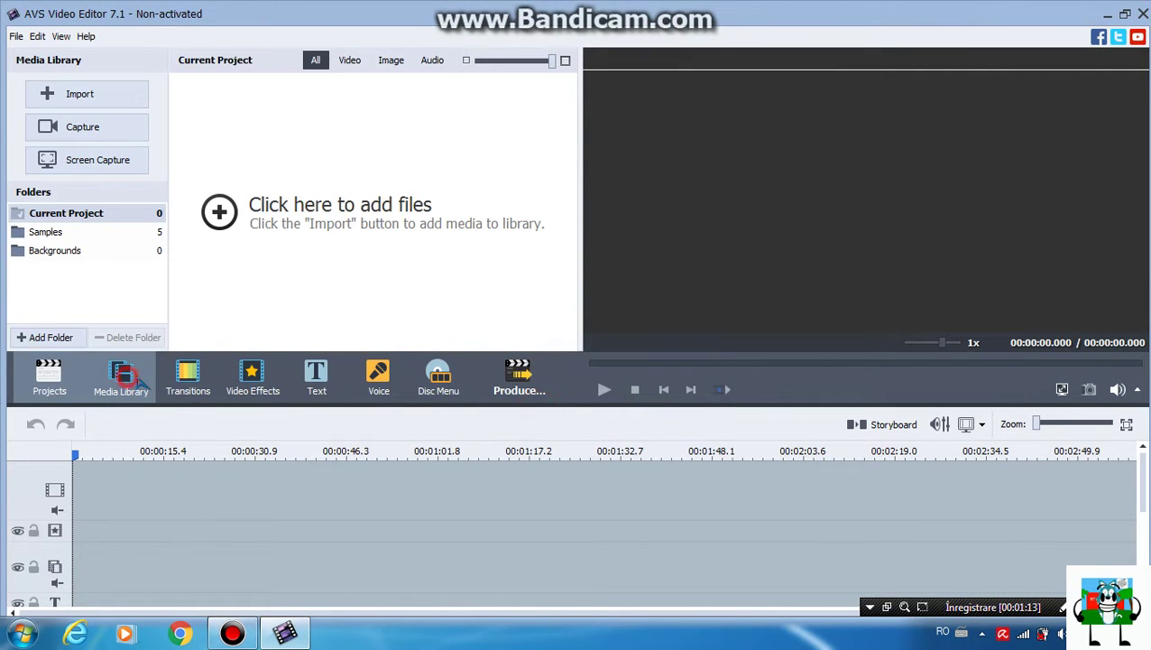
left_click(353, 262)
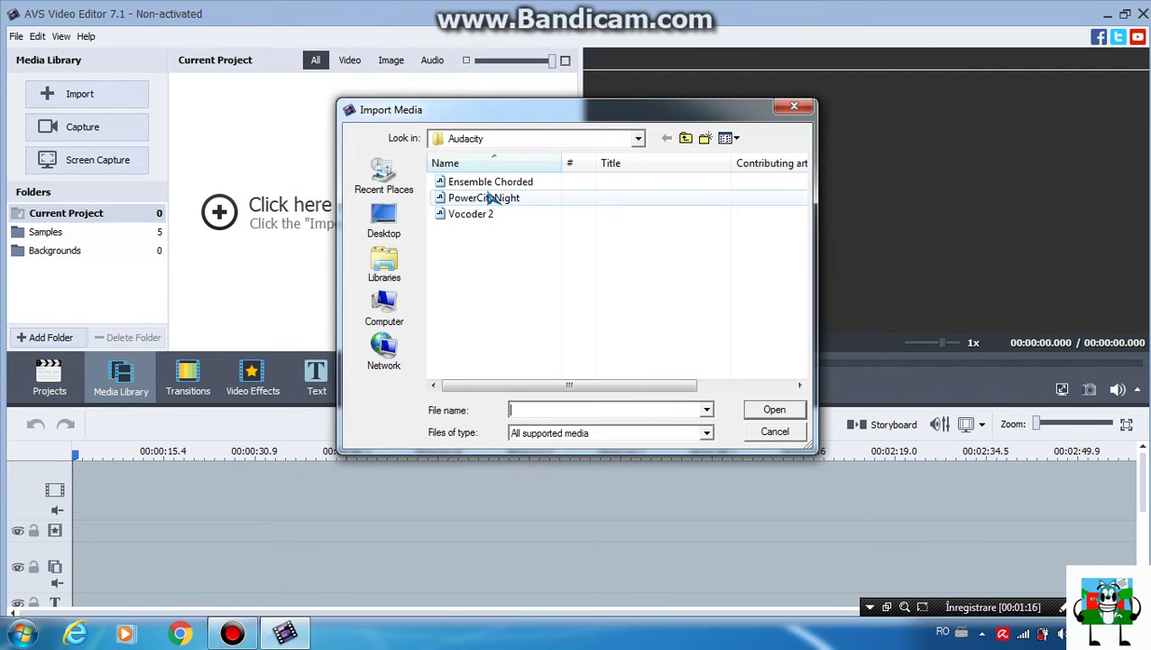
double_click(488, 197)
Start another media import and browse the E: drive for the video clip.
left_click(94, 94)
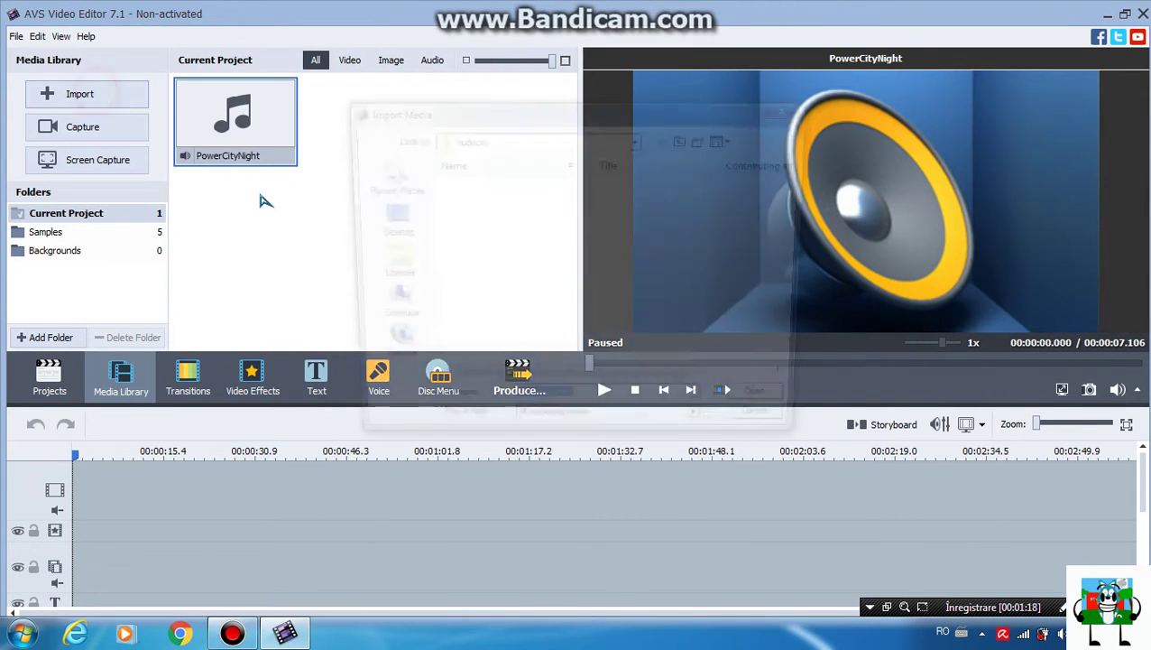
left_click(384, 307)
left_click(580, 289)
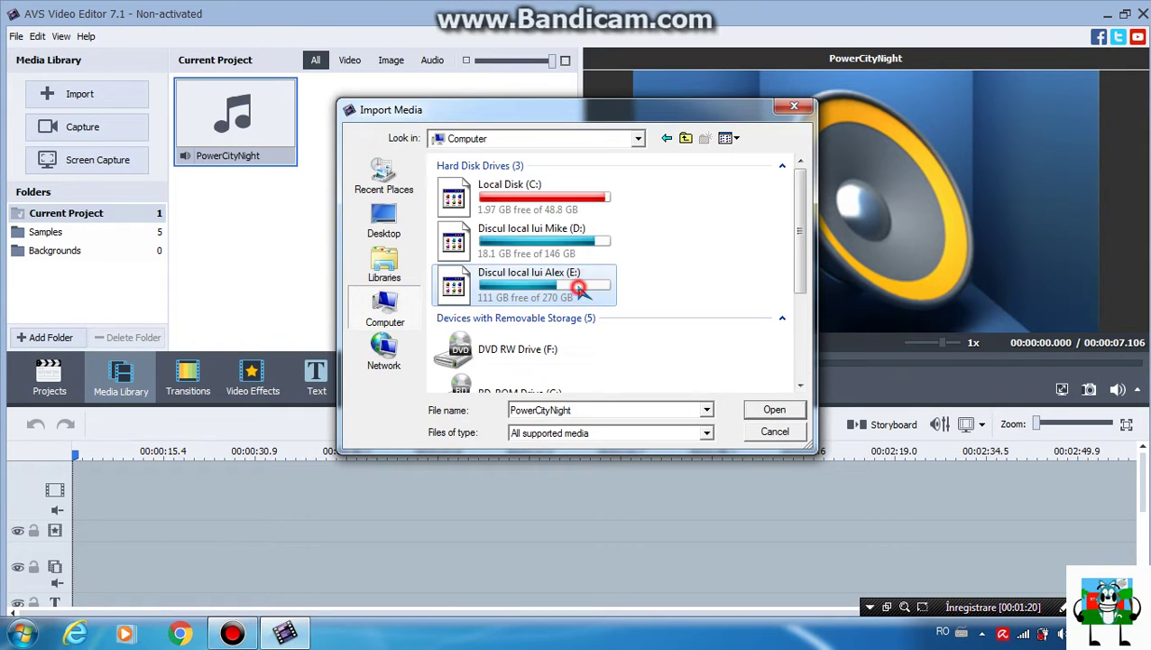
double_click(579, 288)
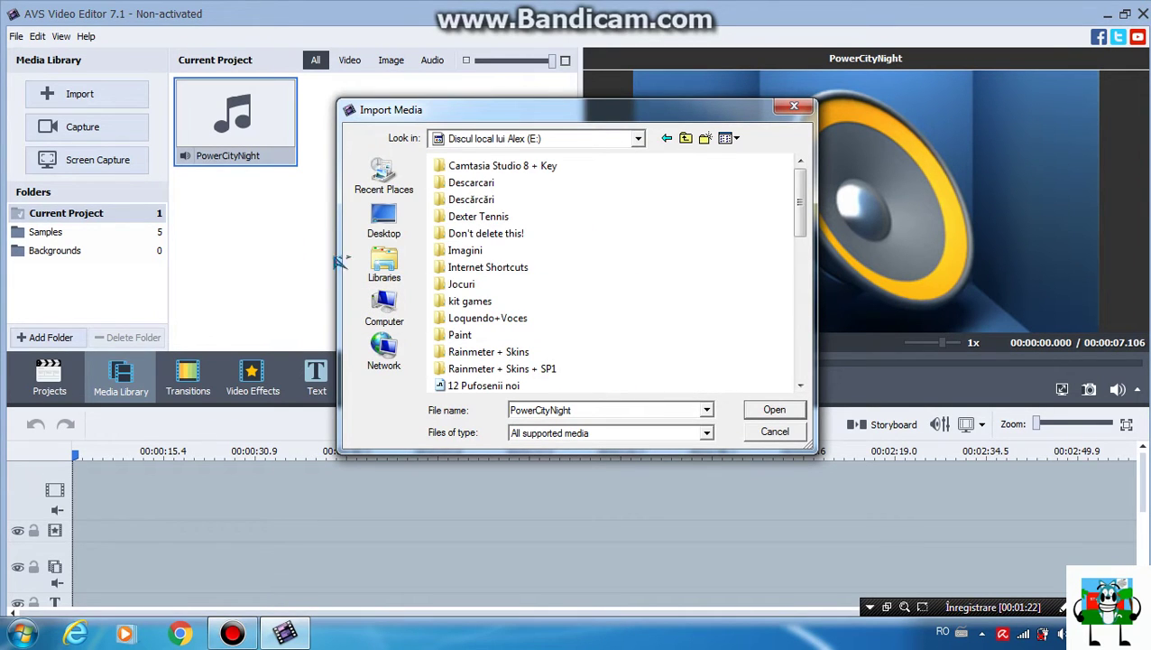
scroll(653, 344, "down", 2)
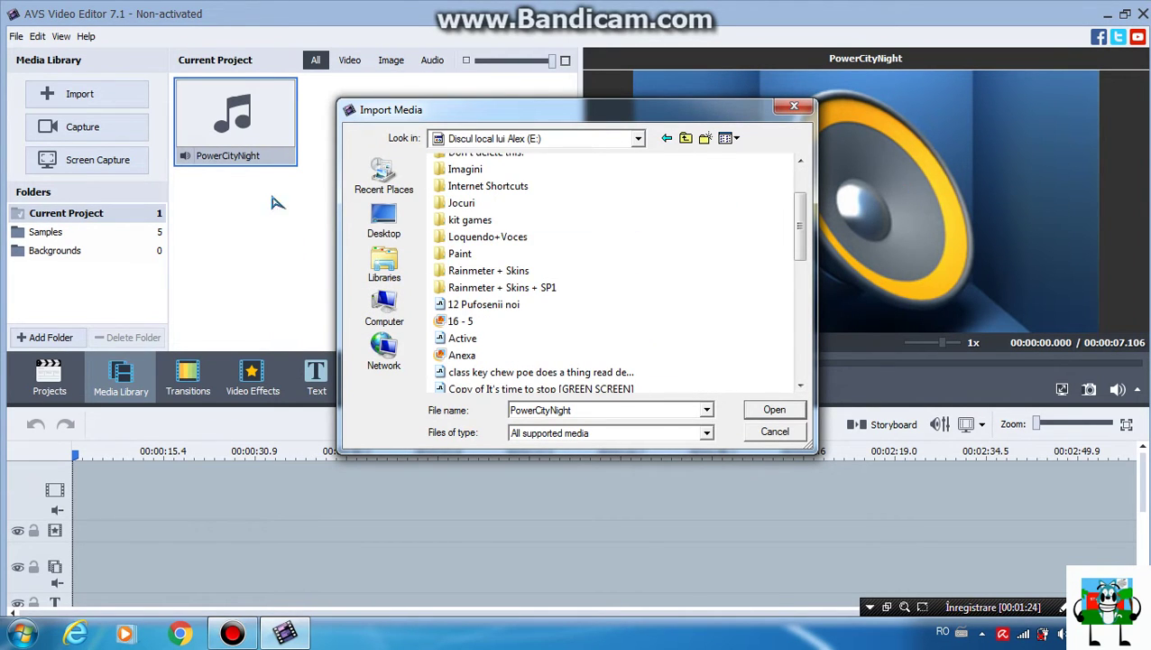
scroll(542, 322, "down", 5)
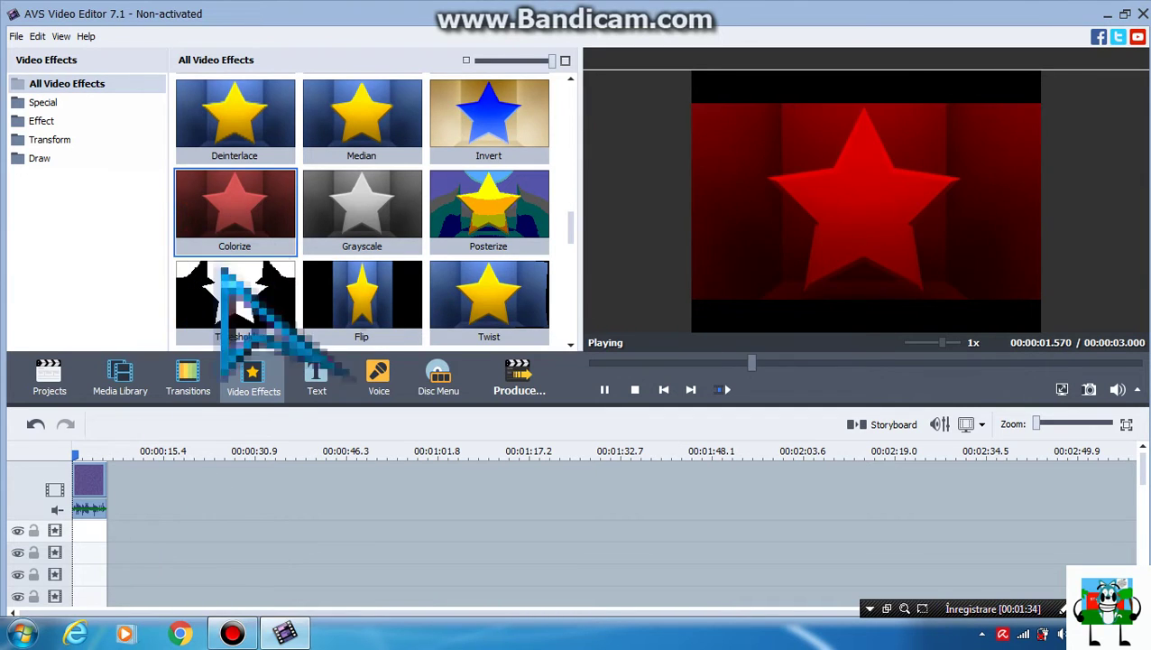
Add a Colorize effect on the first effect track and shorten it to the length of the video clip.
left_click_drag(234, 213, 81, 532)
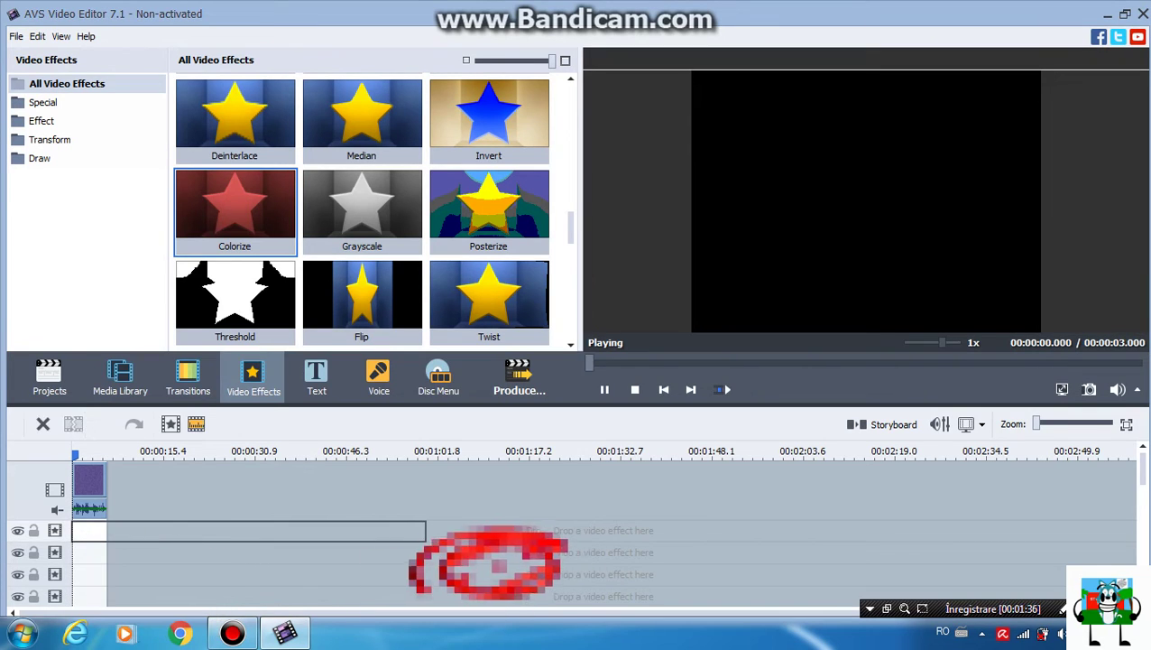
left_click_drag(424, 540, 106, 541)
Set the Colorize effect's red to 0 and raise its blue to the maximum, with no mask.
left_click(192, 425)
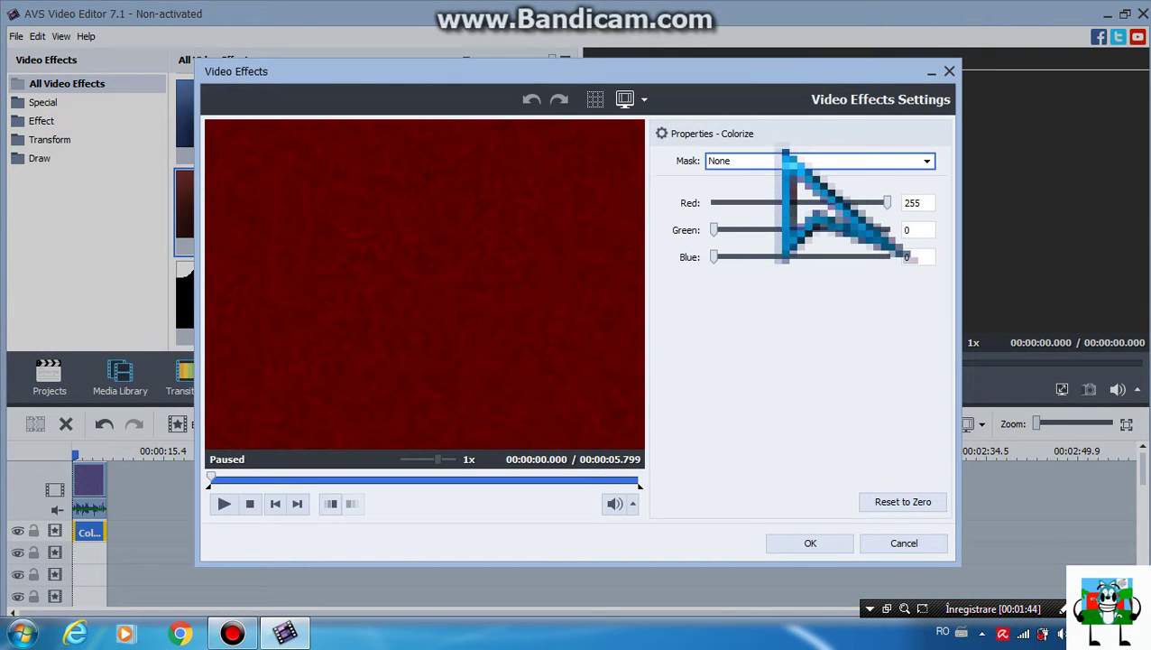
left_click(783, 160)
left_click(783, 160)
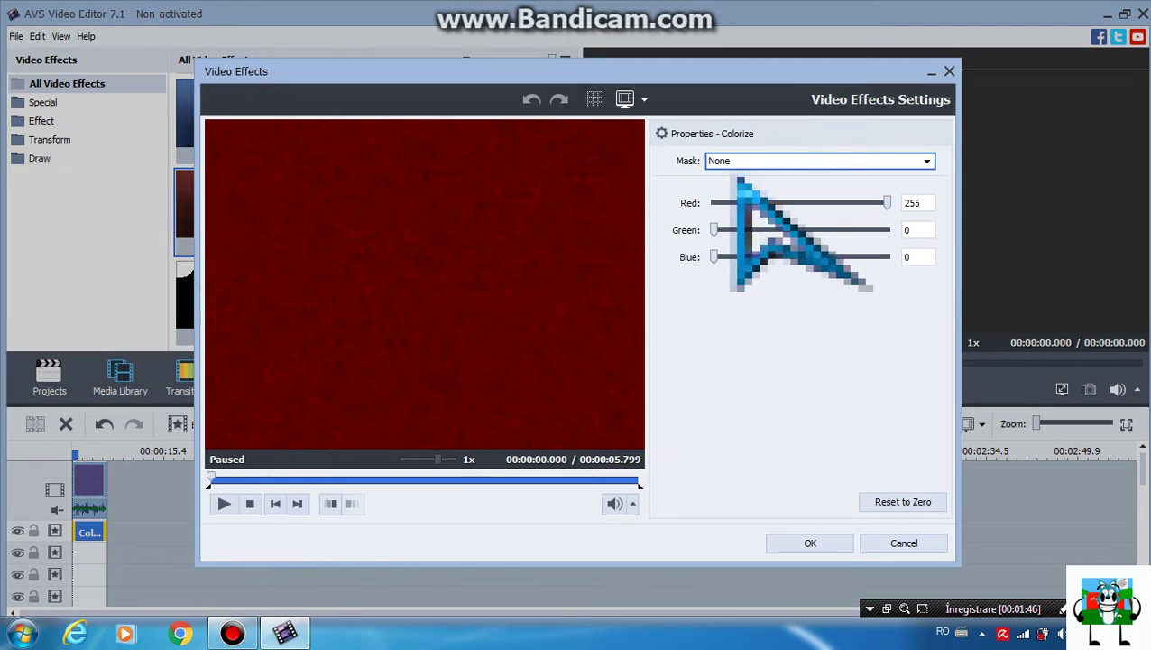
left_click_drag(888, 202, 591, 295)
left_click_drag(714, 257, 921, 259)
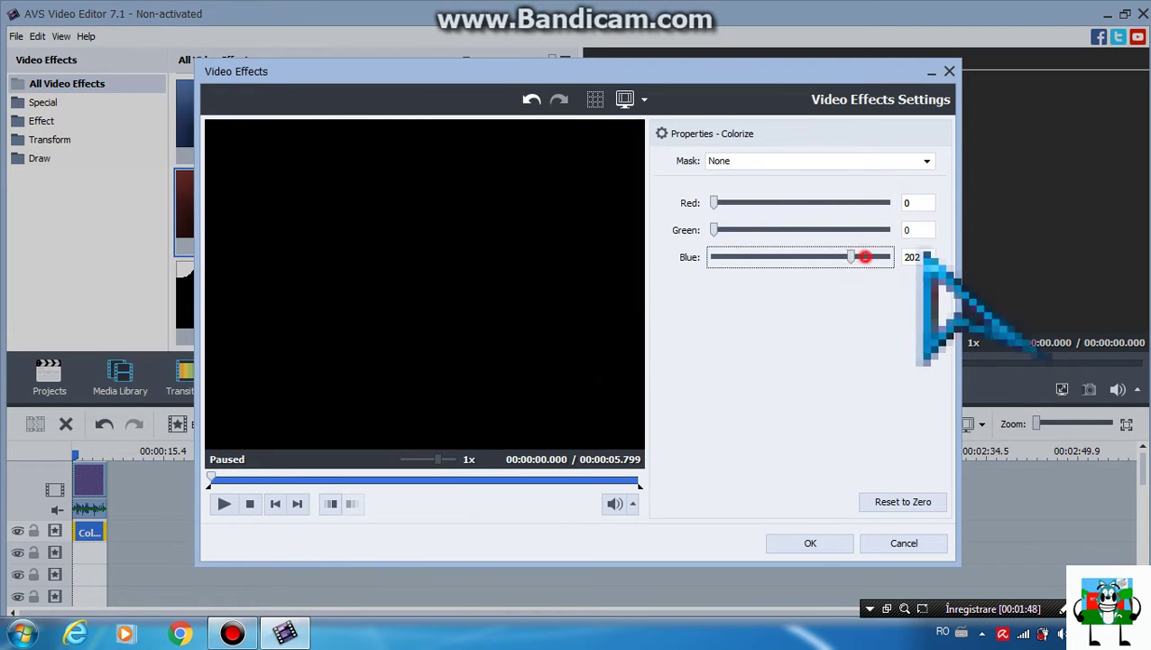
key("shift+F12")
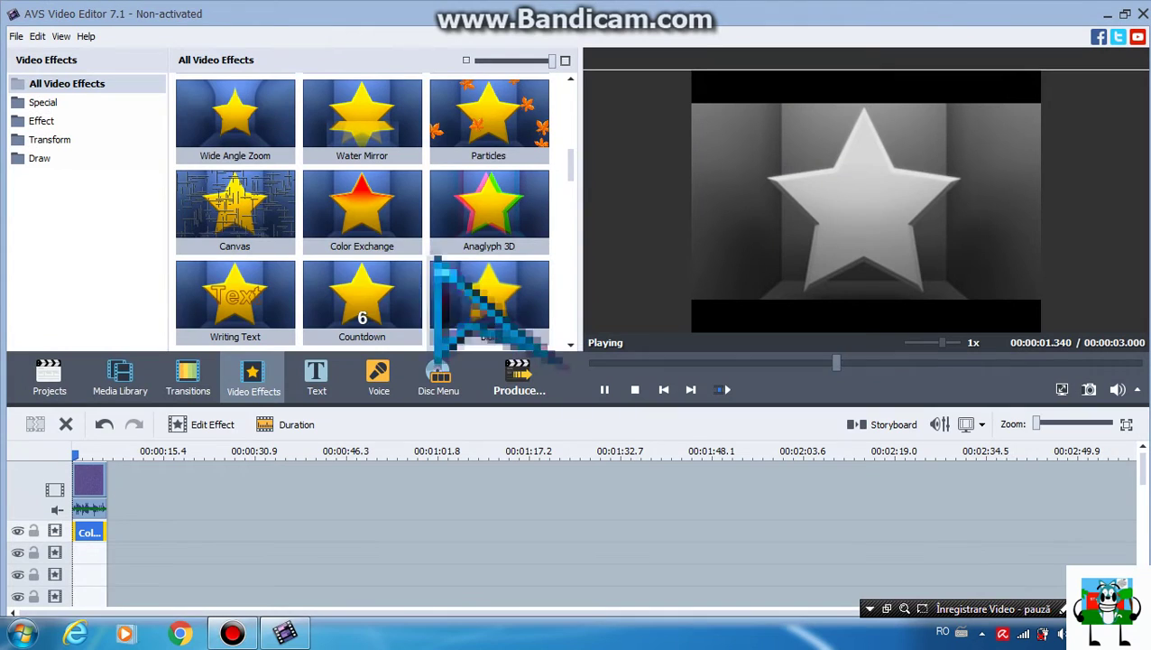
Add a Color Exchange effect on the second effect track, open its settings and move the preview to about 1.5 s.
left_click_drag(379, 225, 108, 572)
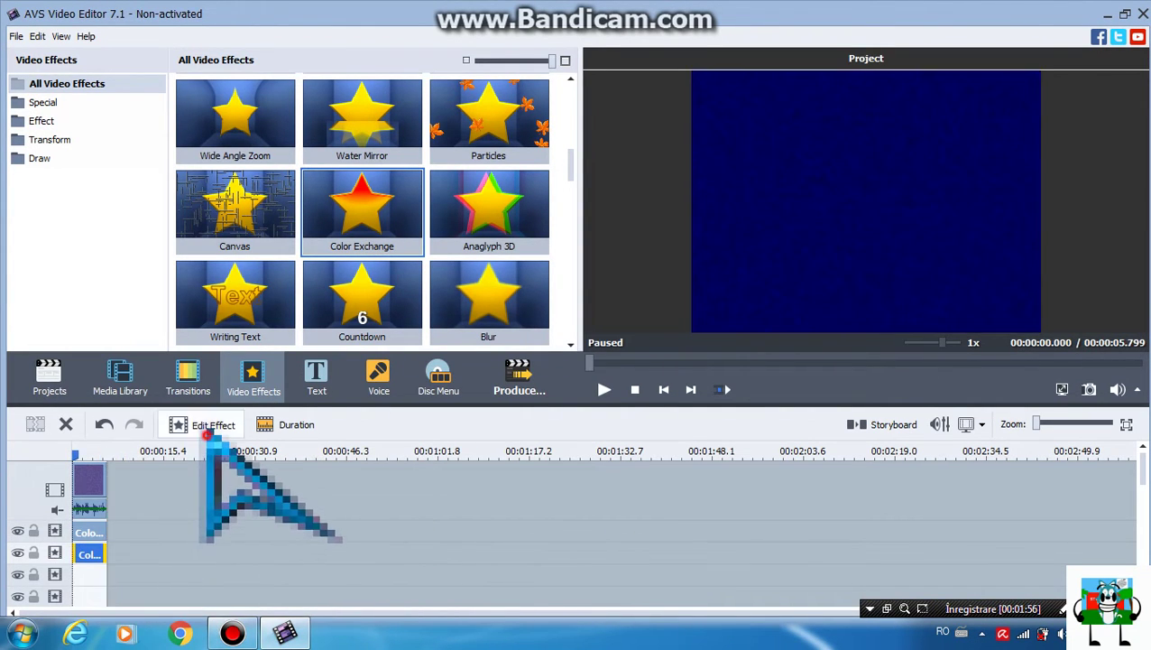
left_click(207, 429)
double_click(354, 484)
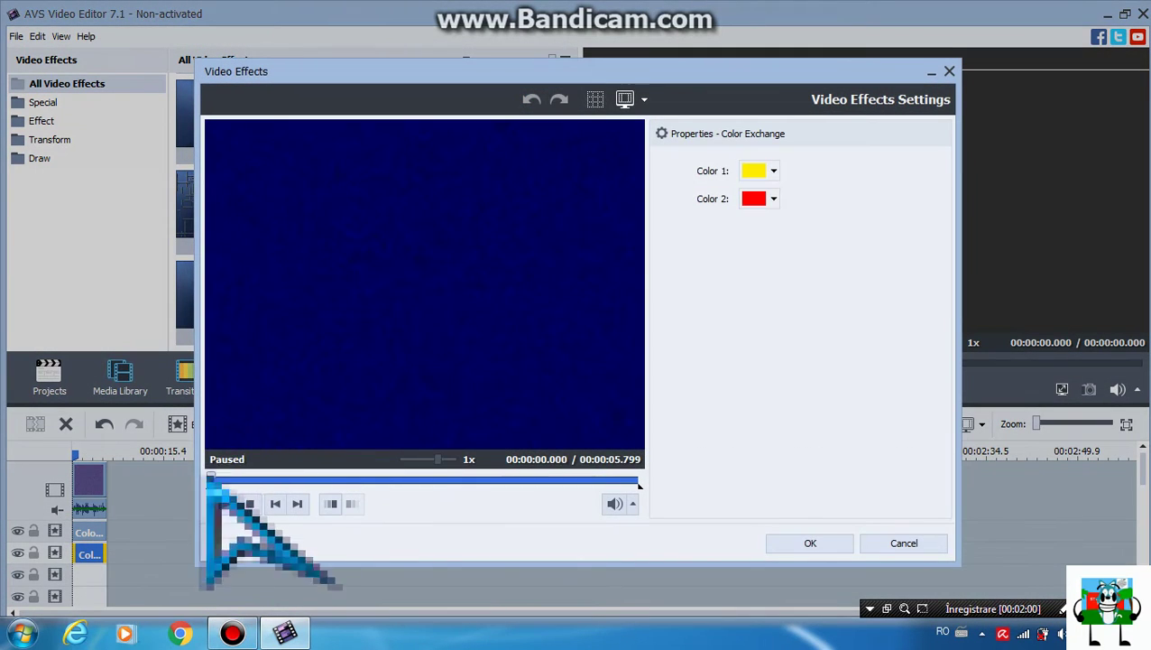
left_click_drag(211, 480, 329, 480)
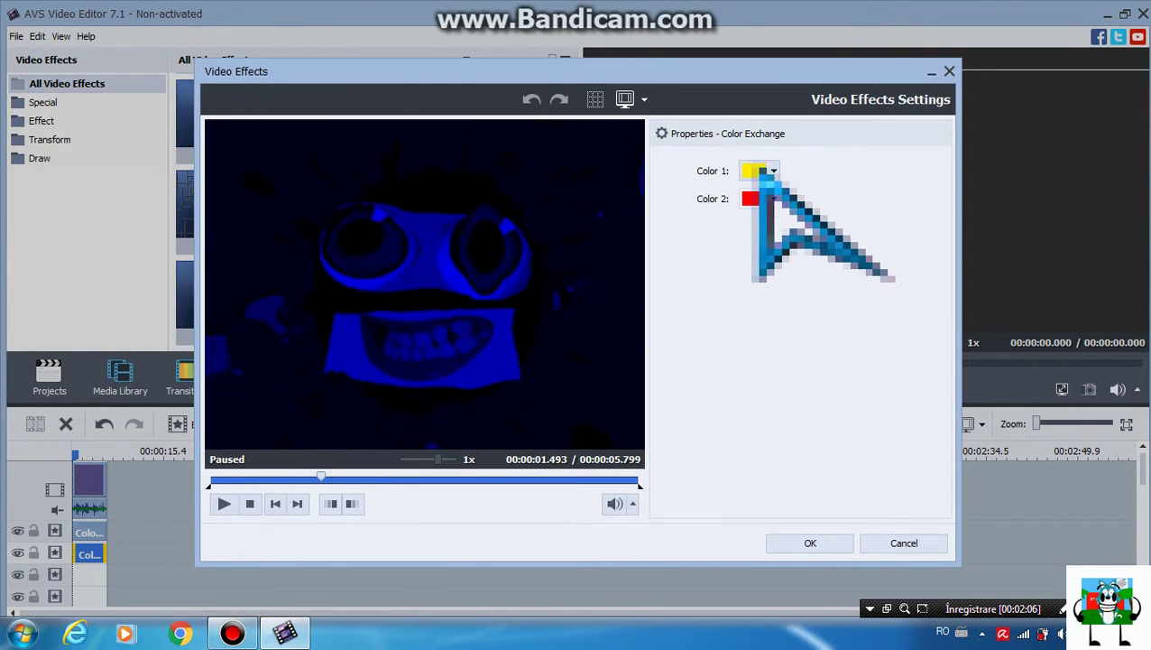
Set Color 1 of the Color Exchange effect to the blue sampled from the area around the mouth in the preview frame.
left_click(763, 167)
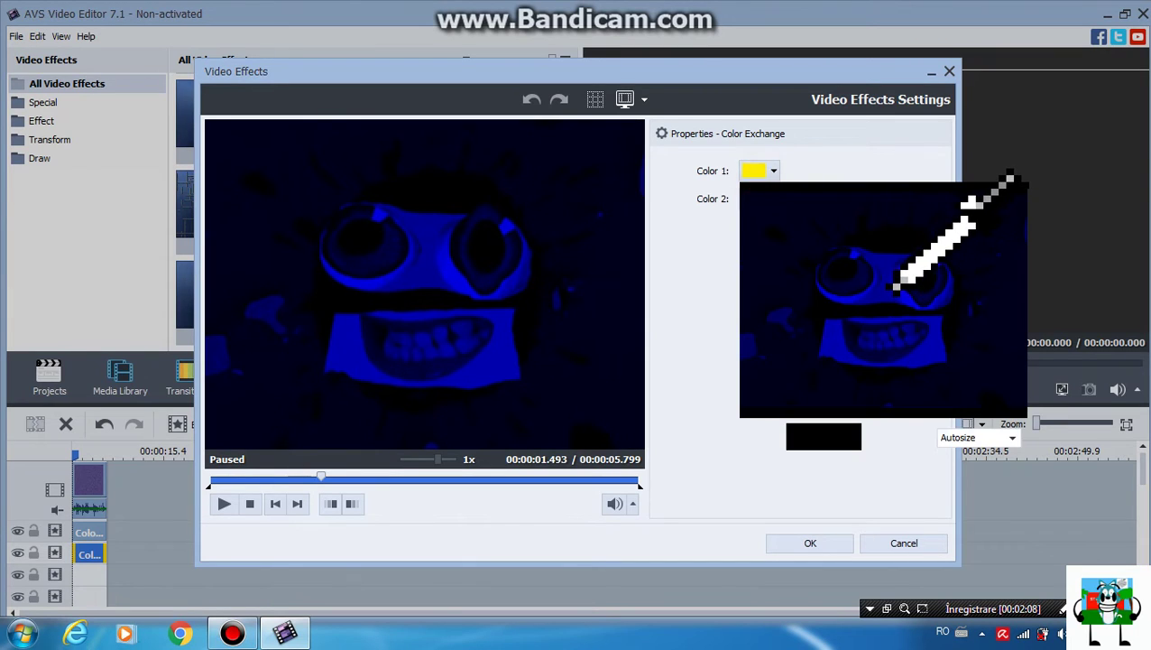
left_click(888, 287)
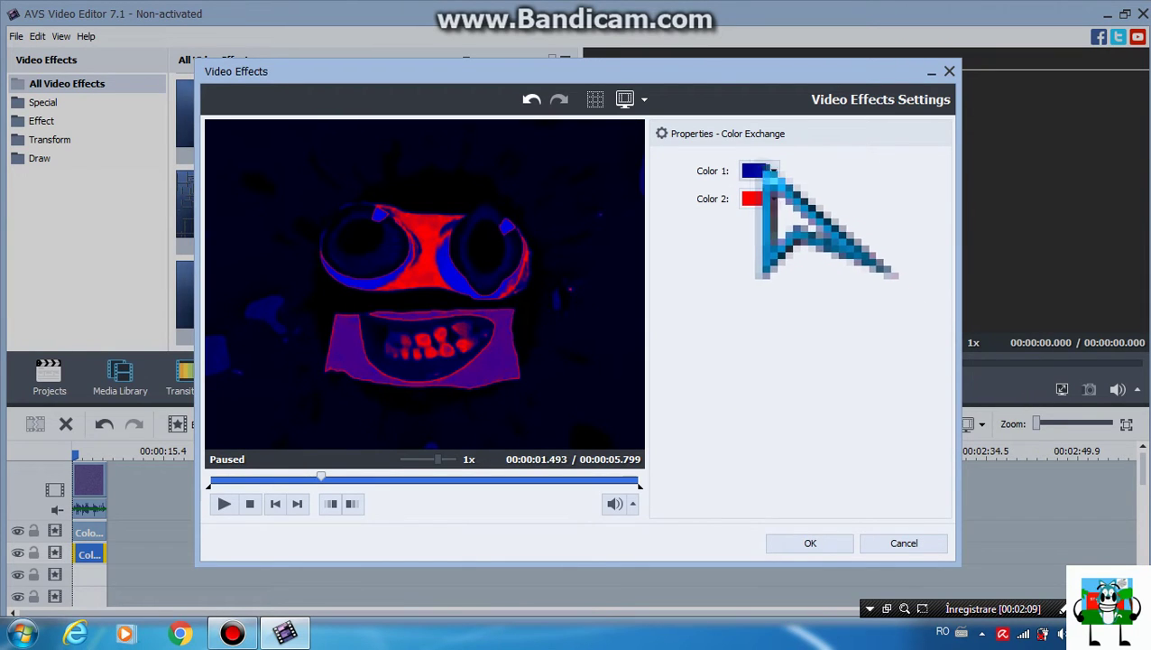
left_click(758, 168)
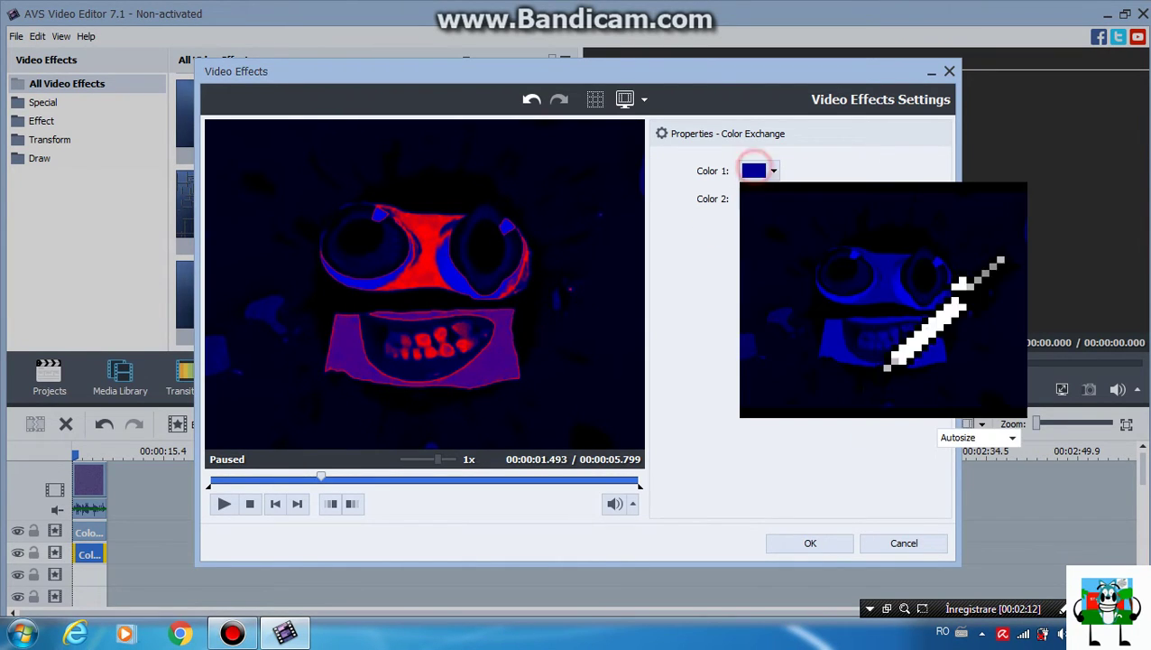
left_click(834, 335)
Set Color 2 of the Color Exchange effect to bright yellow, comparing it with a golden yellow, and apply the settings.
left_click(773, 198)
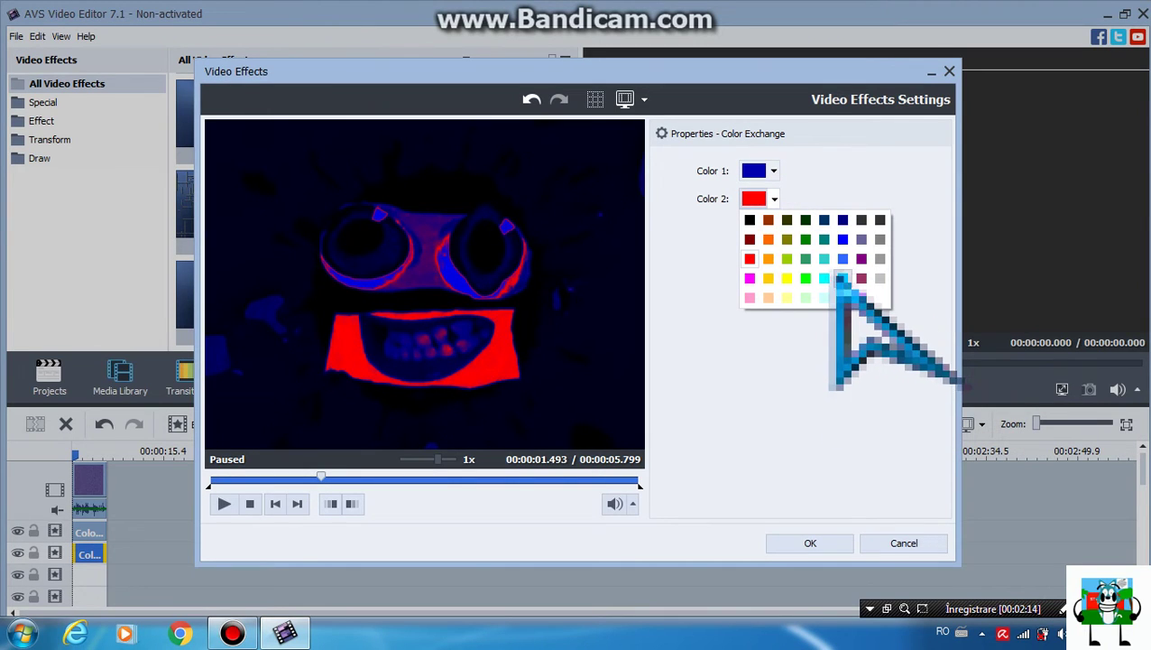
left_click(785, 278)
left_click(774, 200)
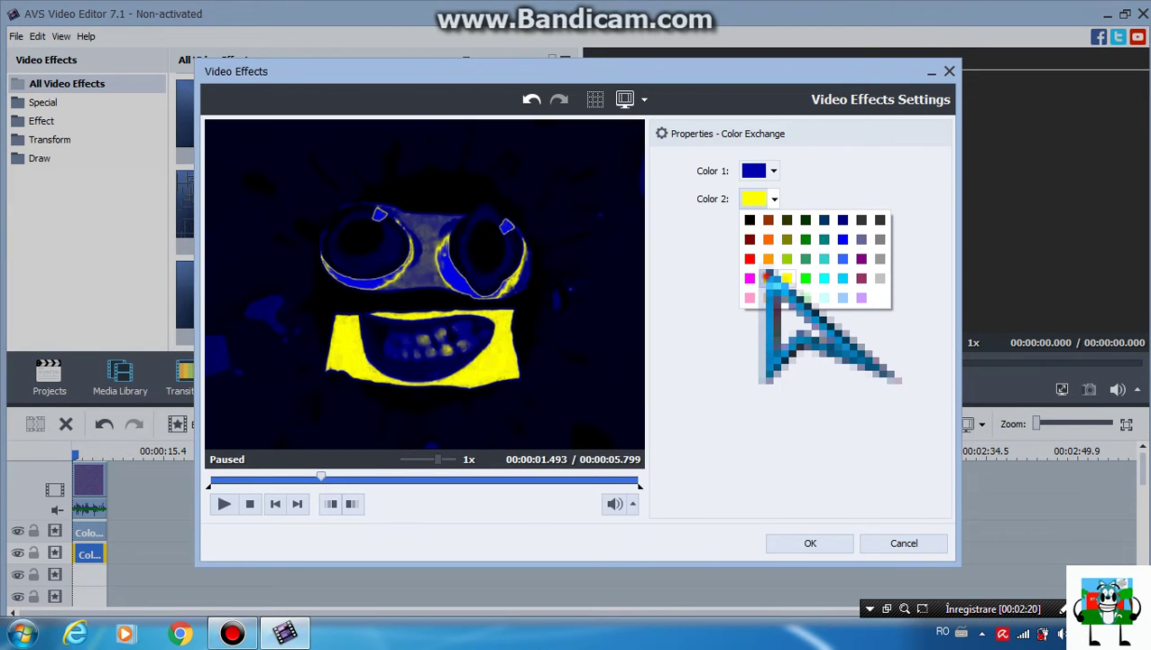
left_click(768, 278)
left_click(773, 199)
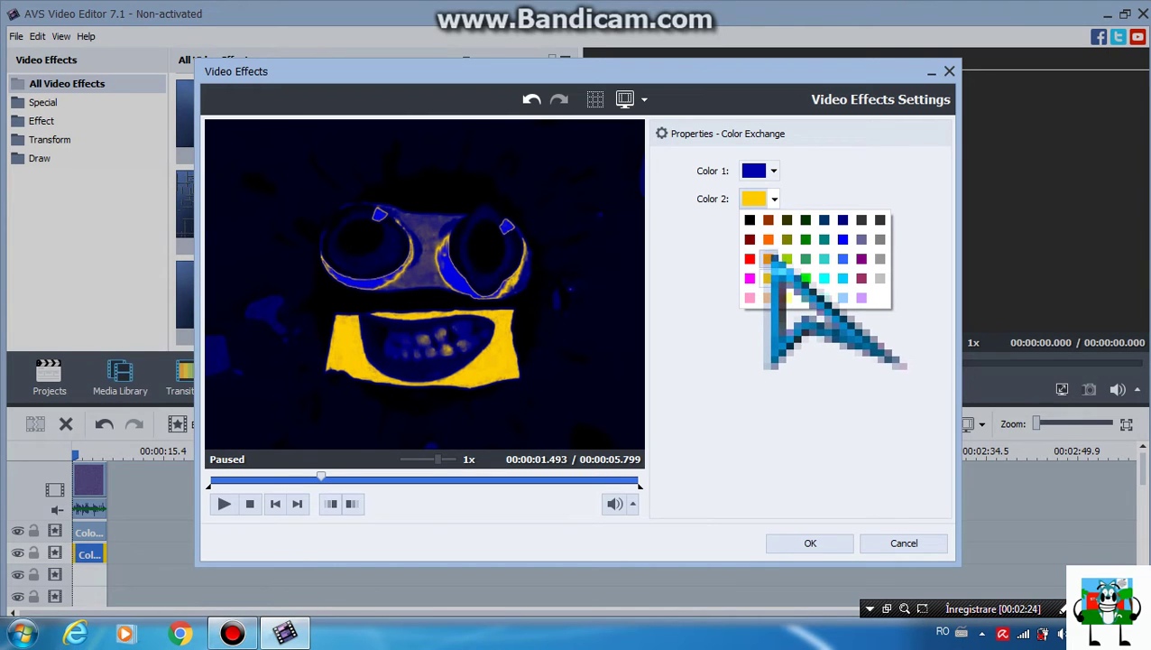
left_click(788, 280)
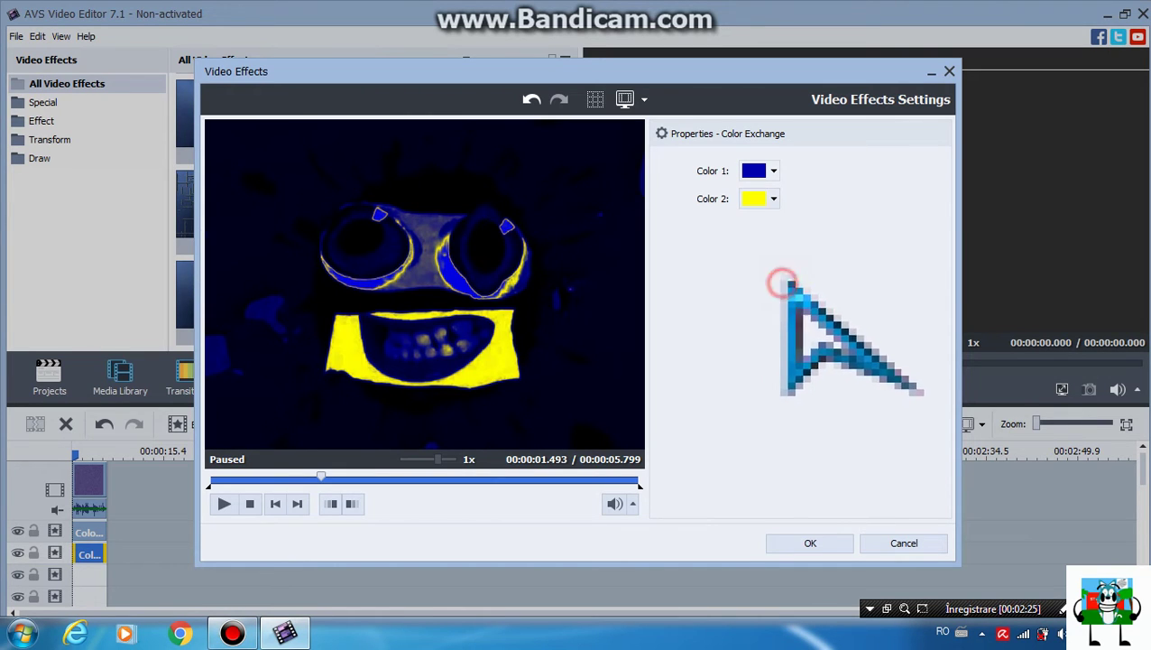
left_click(810, 542)
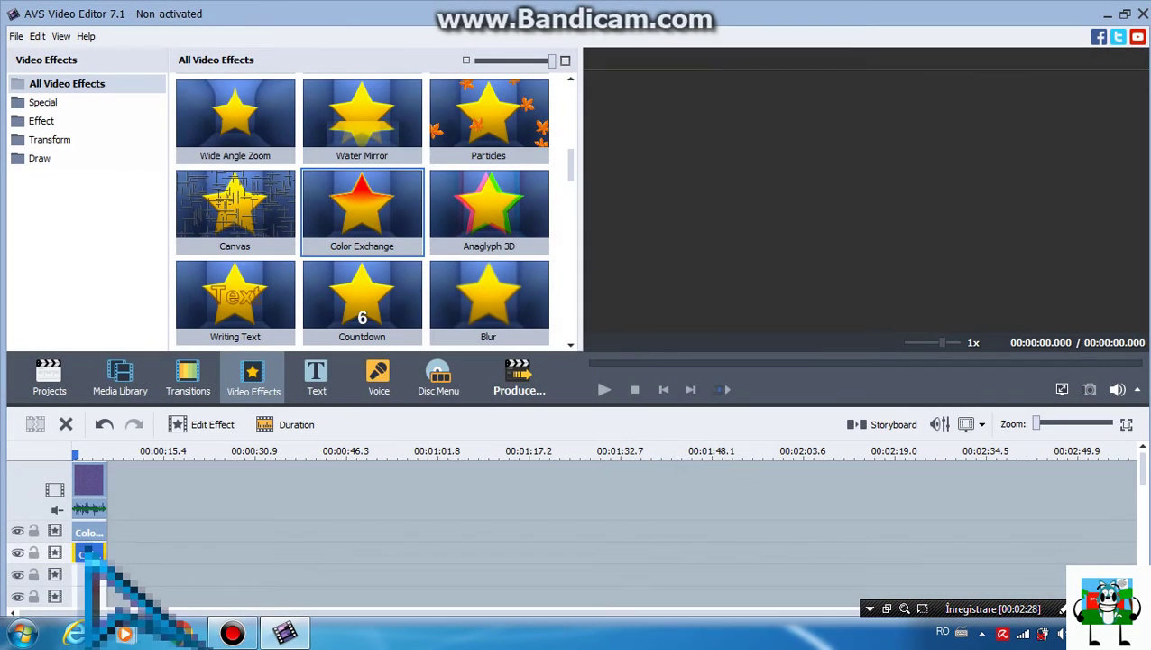
Move the Color Exchange effect to the third effect track and add another Color Exchange of clip length on the second.
left_click(90, 552)
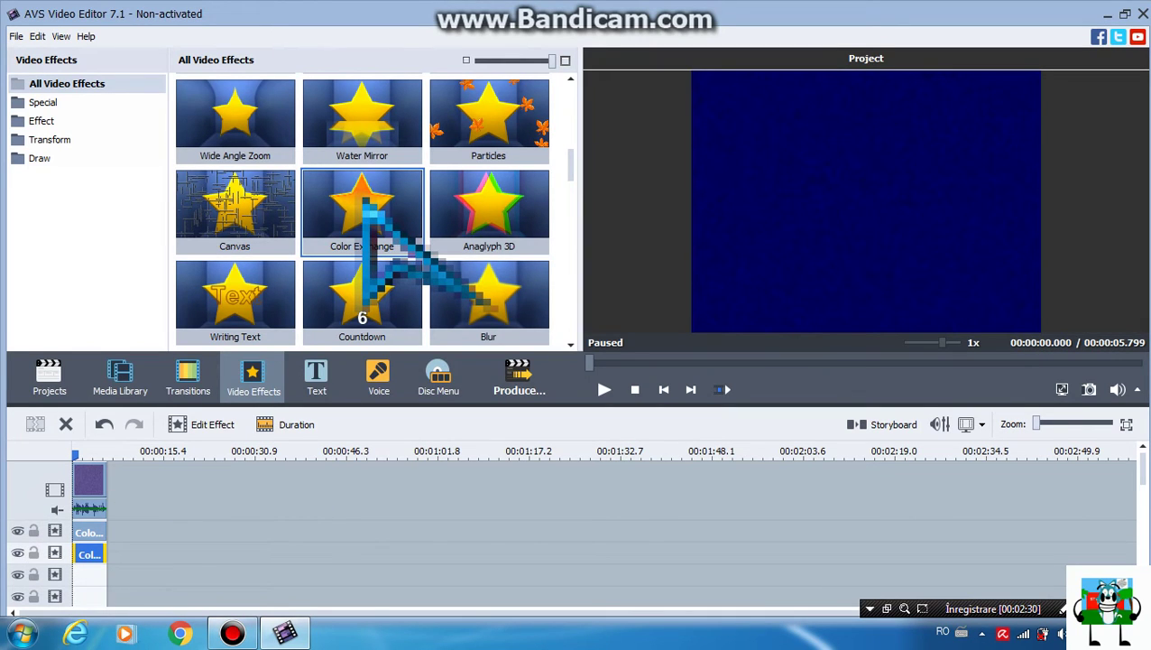
left_click_drag(363, 200, 91, 575)
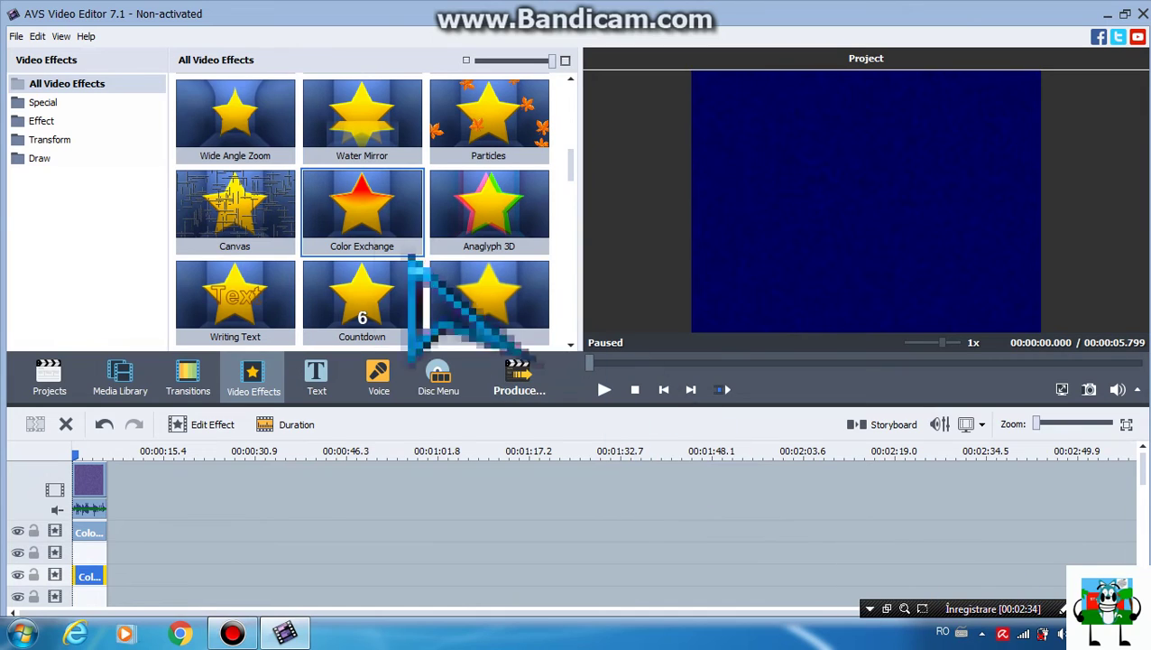
left_click_drag(411, 261, 106, 552)
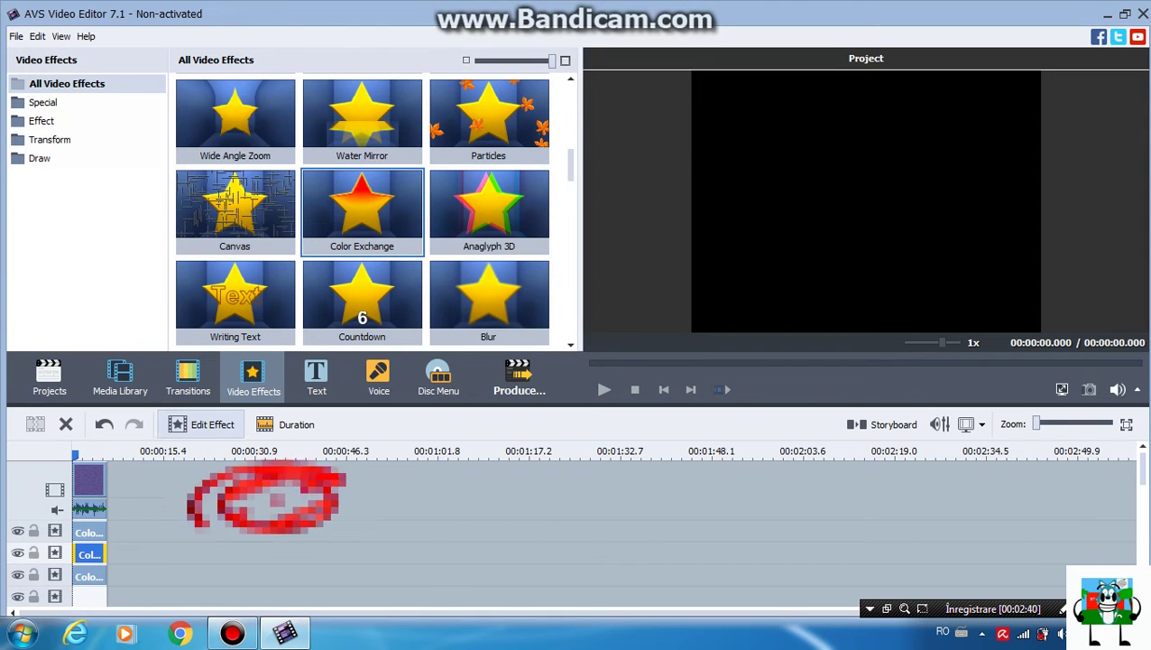
Open the second-track Color Exchange settings, move the preview to about 1.47 s and set Color 1 to the grey sampled between the eyes.
double_click(262, 492)
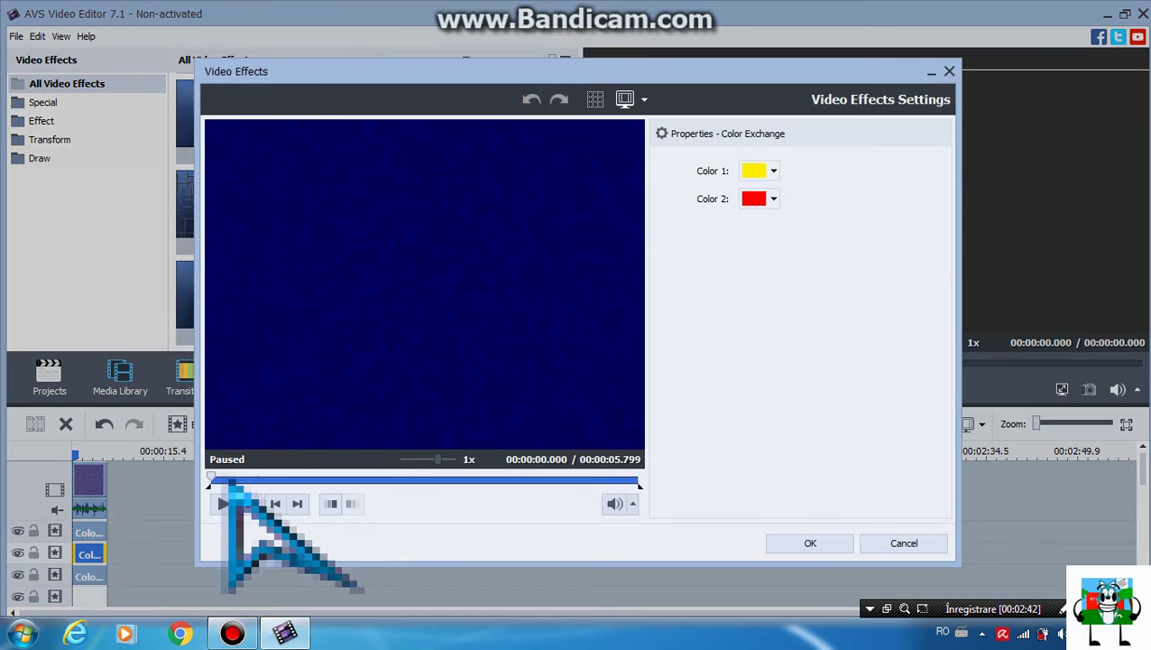
left_click_drag(216, 480, 320, 481)
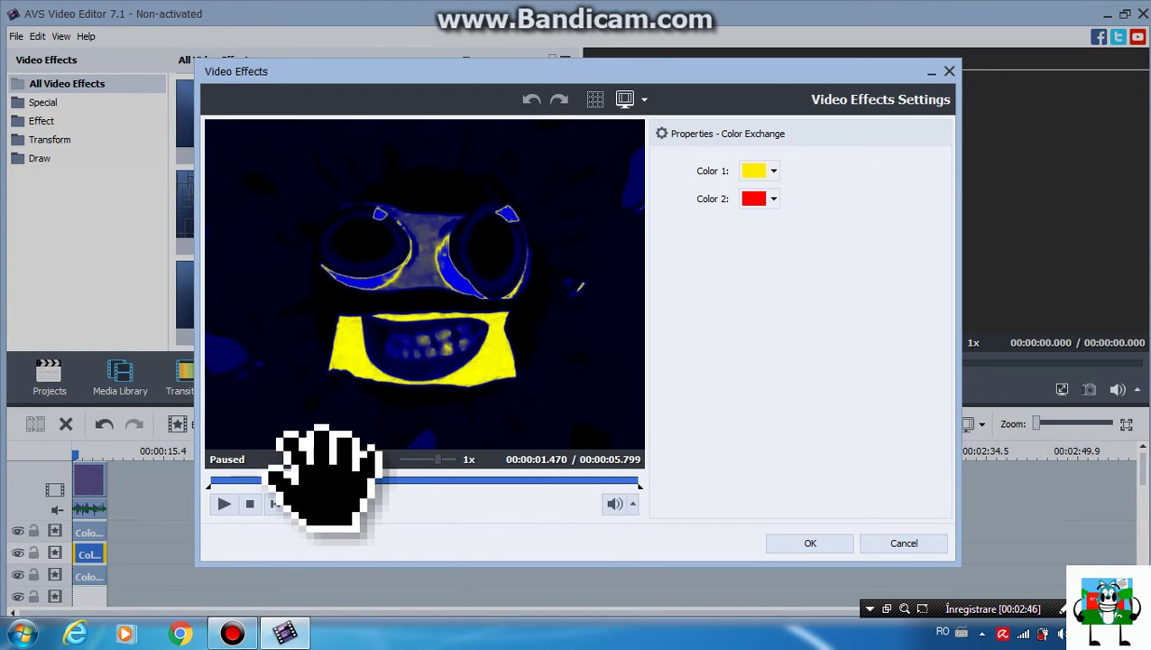
left_click(755, 171)
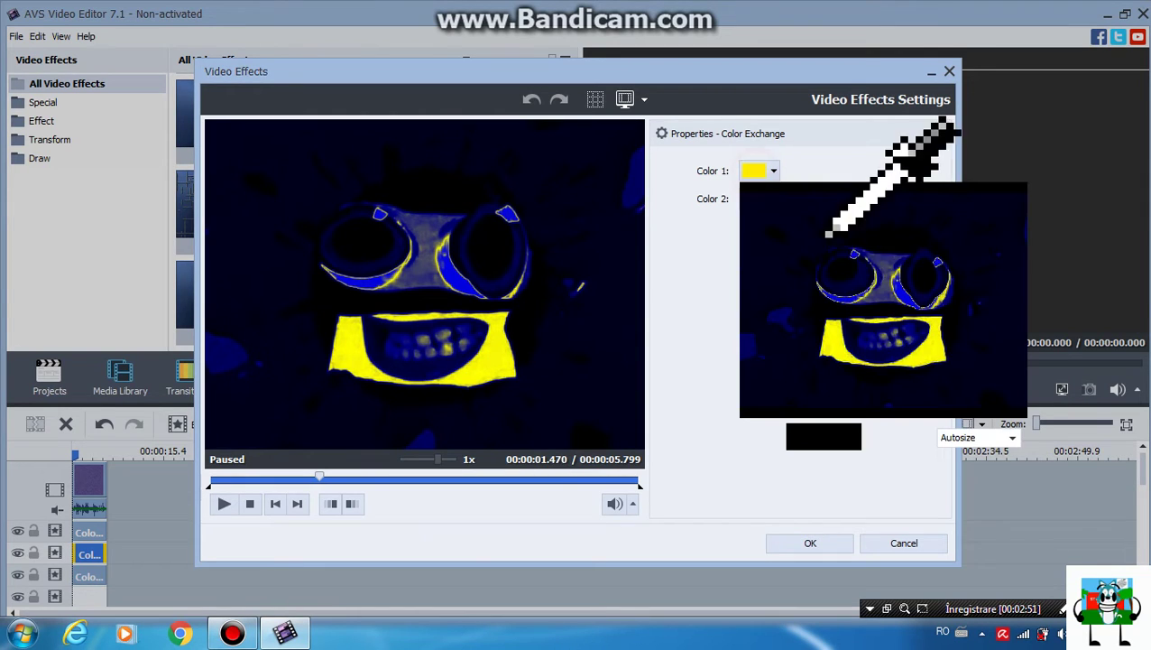
left_click(889, 273)
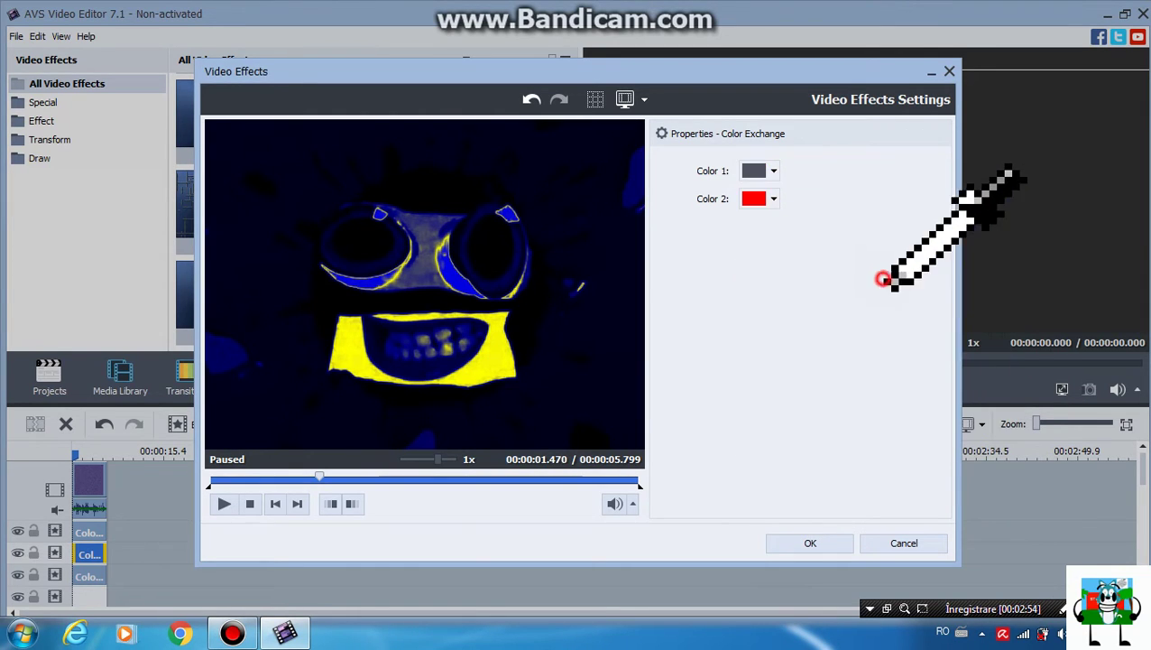
Set Color 2 to bright yellow and resample Color 1 from the blue rim below the eye in the preview frame.
left_click(773, 197)
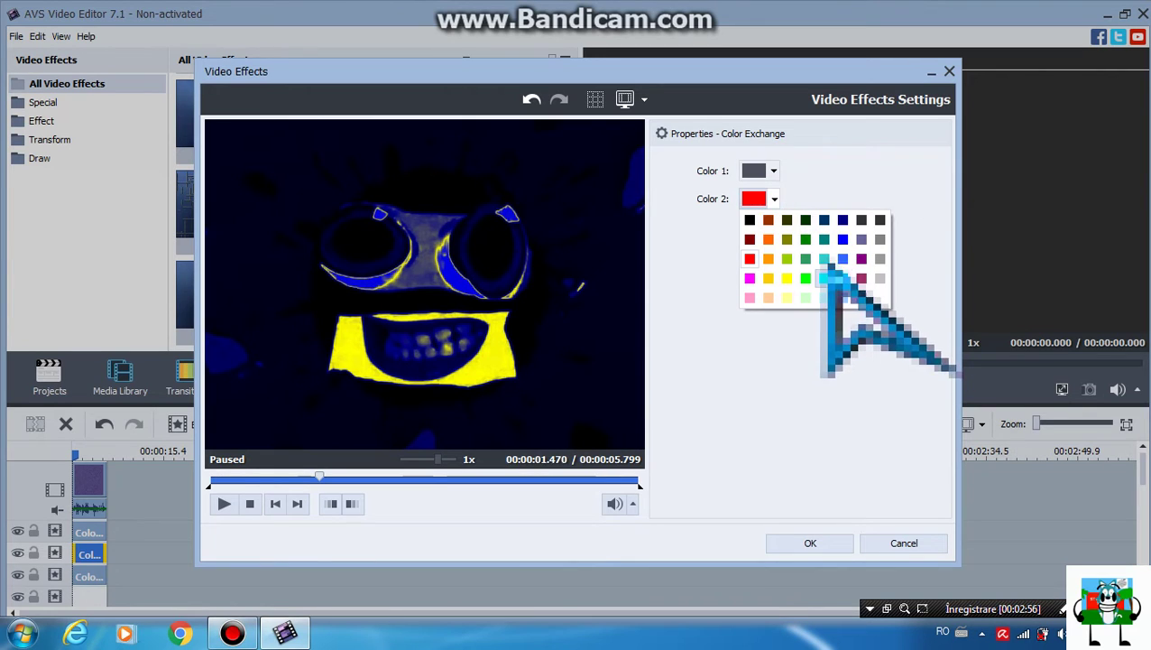
left_click(787, 276)
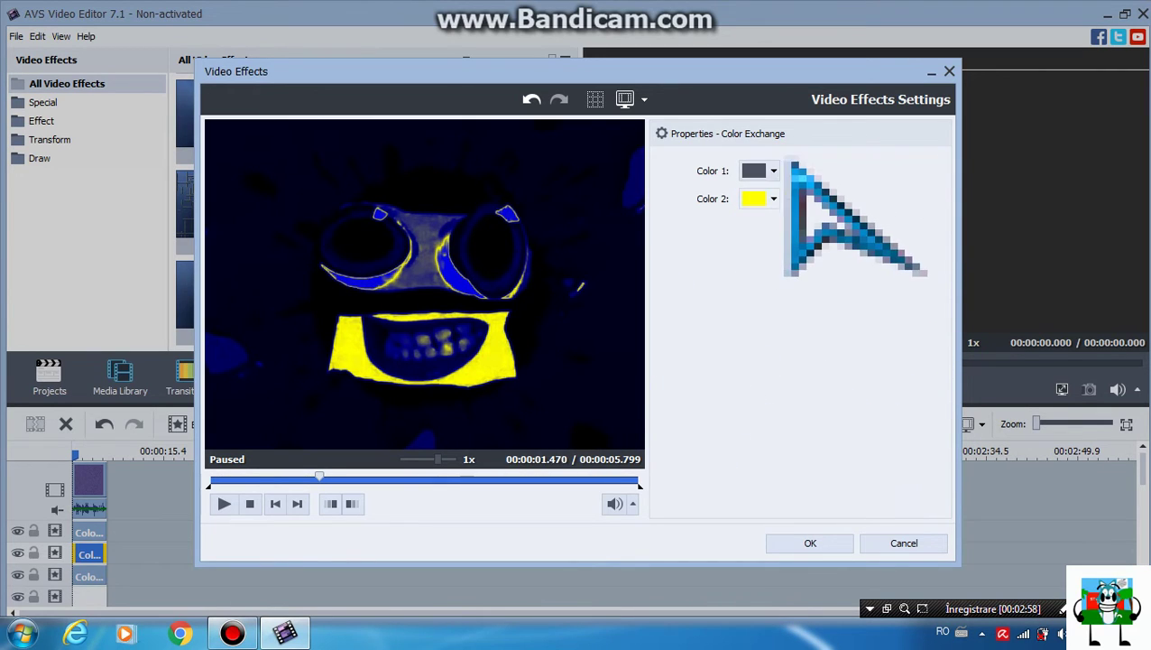
left_click(753, 198)
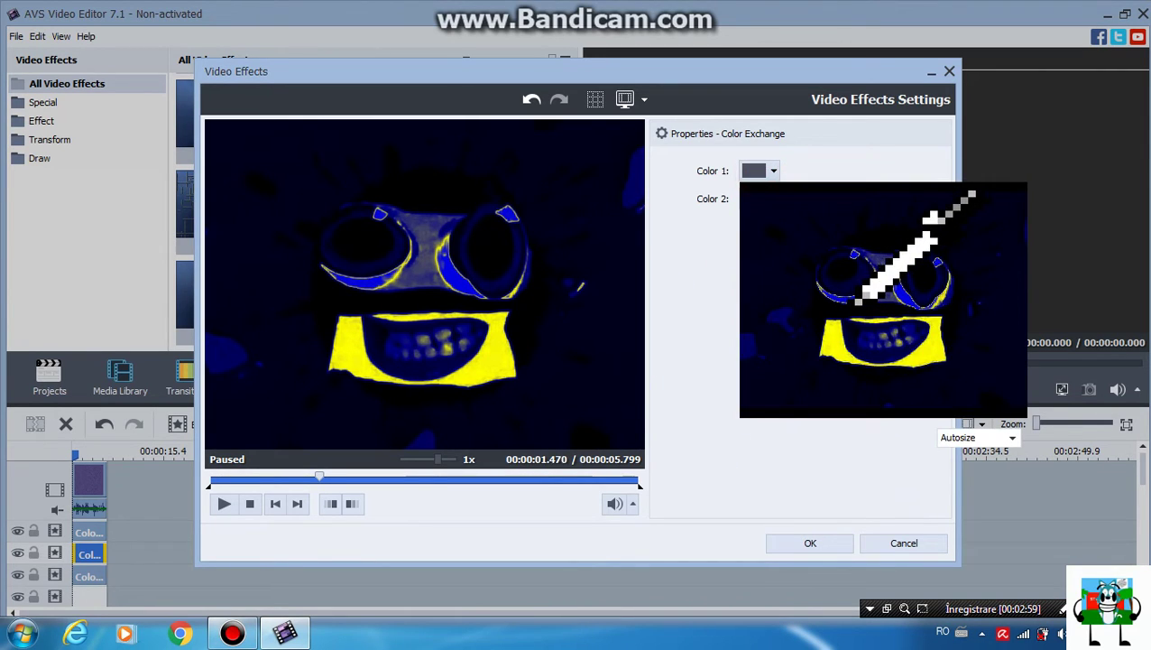
left_click(857, 302)
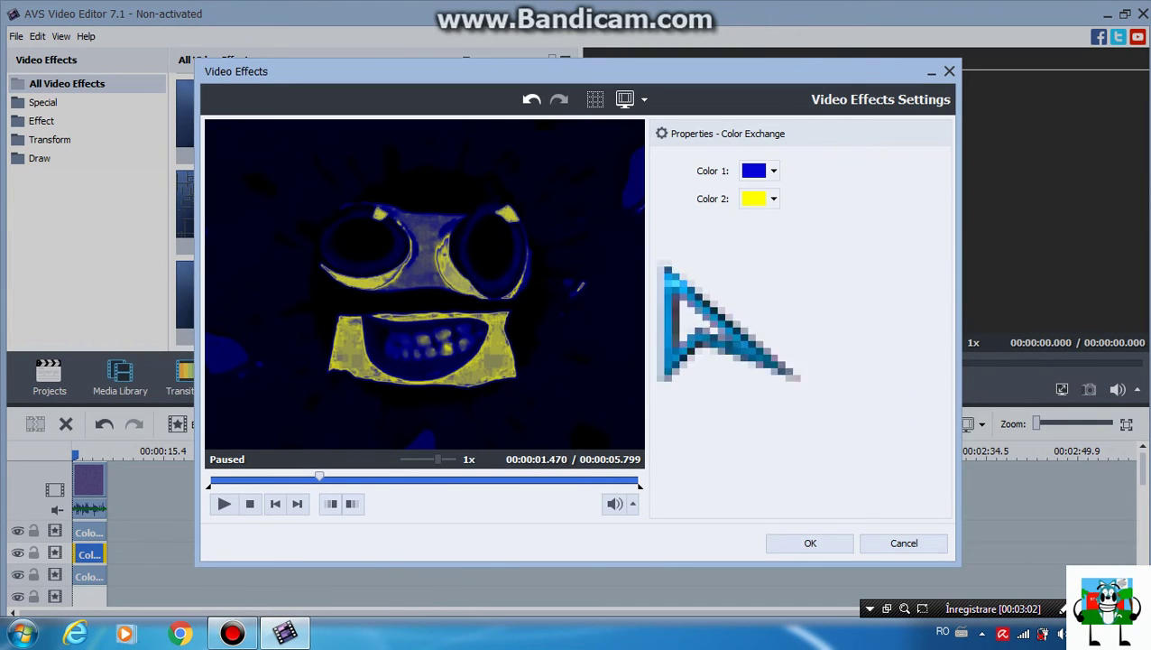
Resample Color 1 from the dark purple area between the eyes, trying several points, and apply the effect settings.
left_click(761, 171)
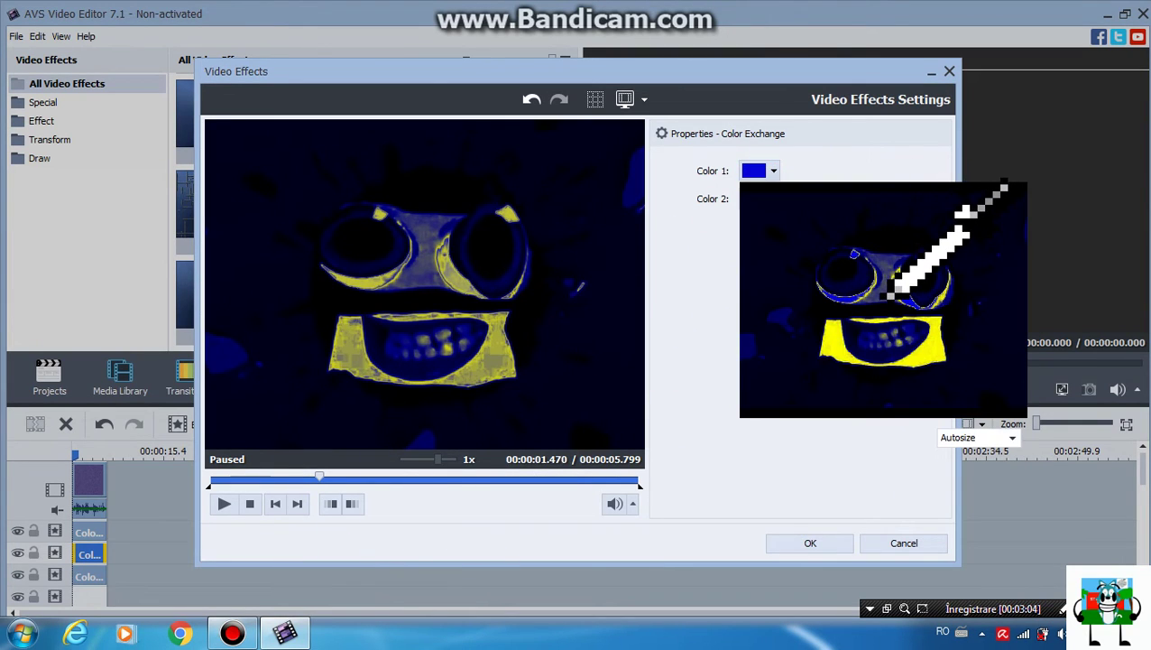
left_click(897, 301)
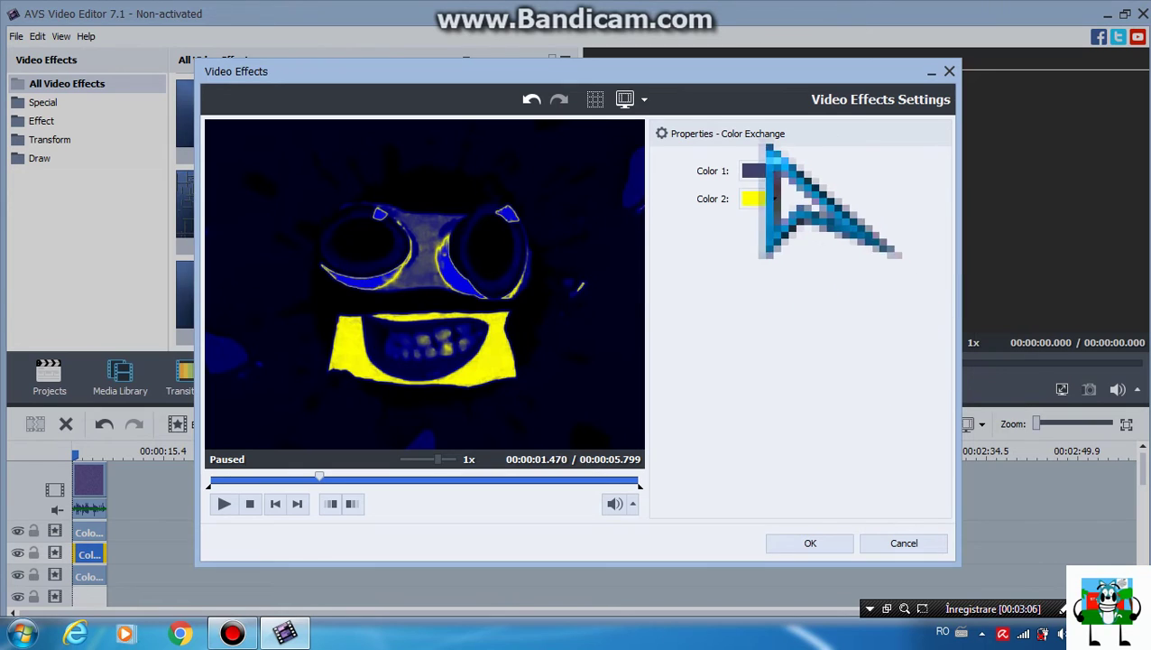
left_click(761, 172)
left_click(890, 300)
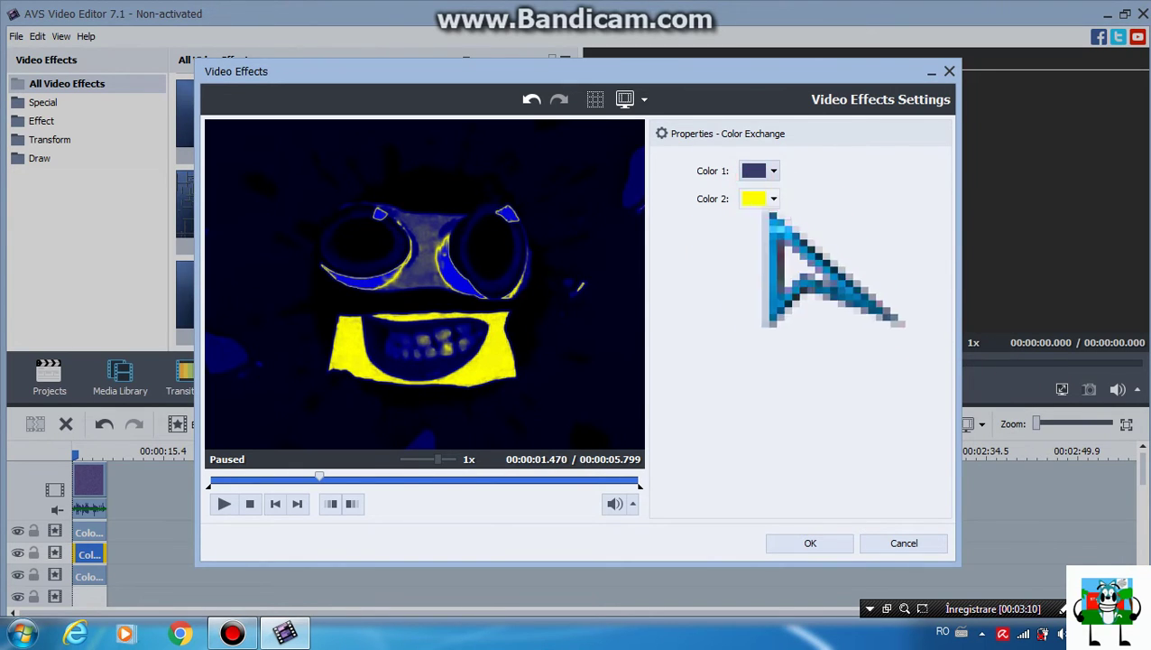
left_click(761, 171)
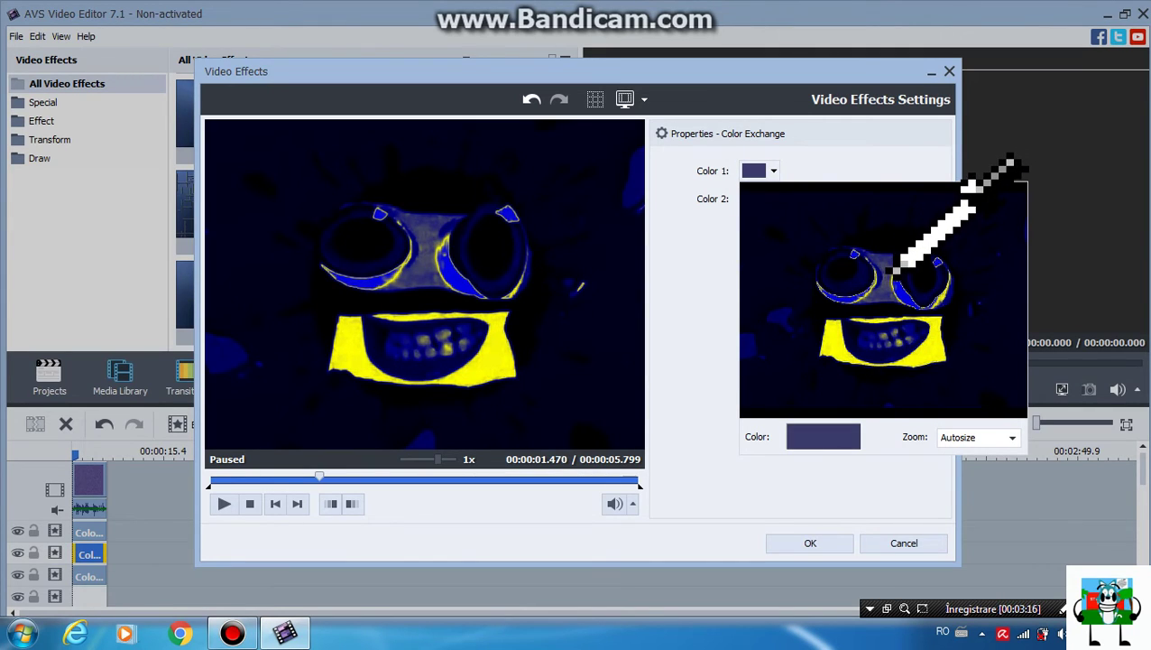
left_click(893, 271)
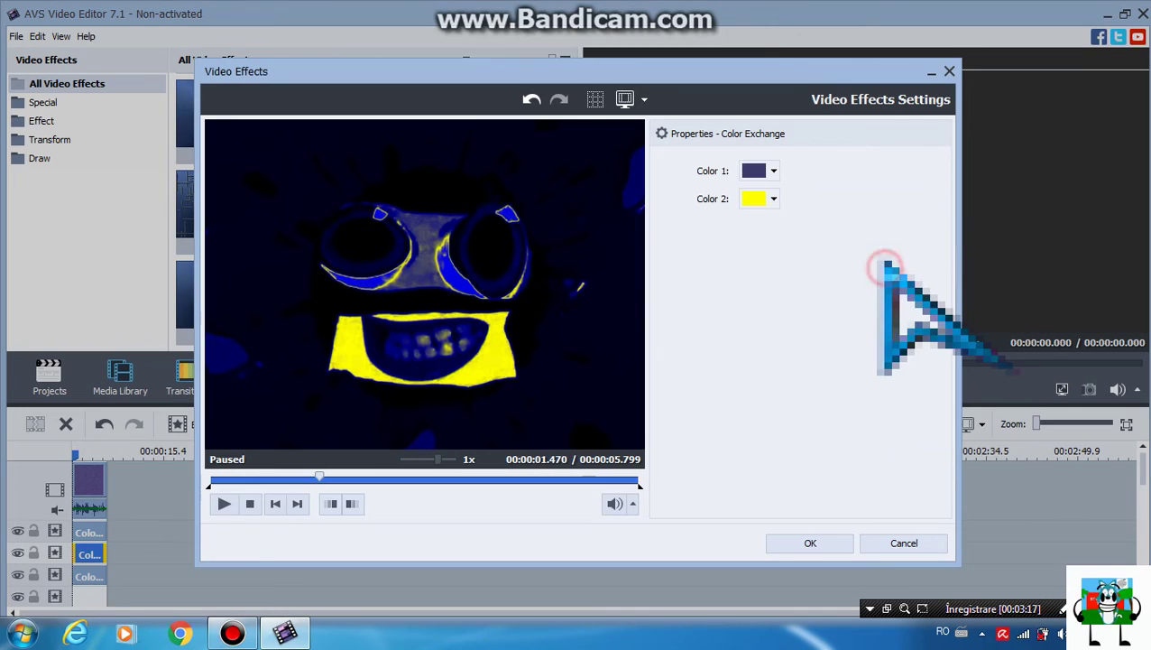
left_click(822, 552)
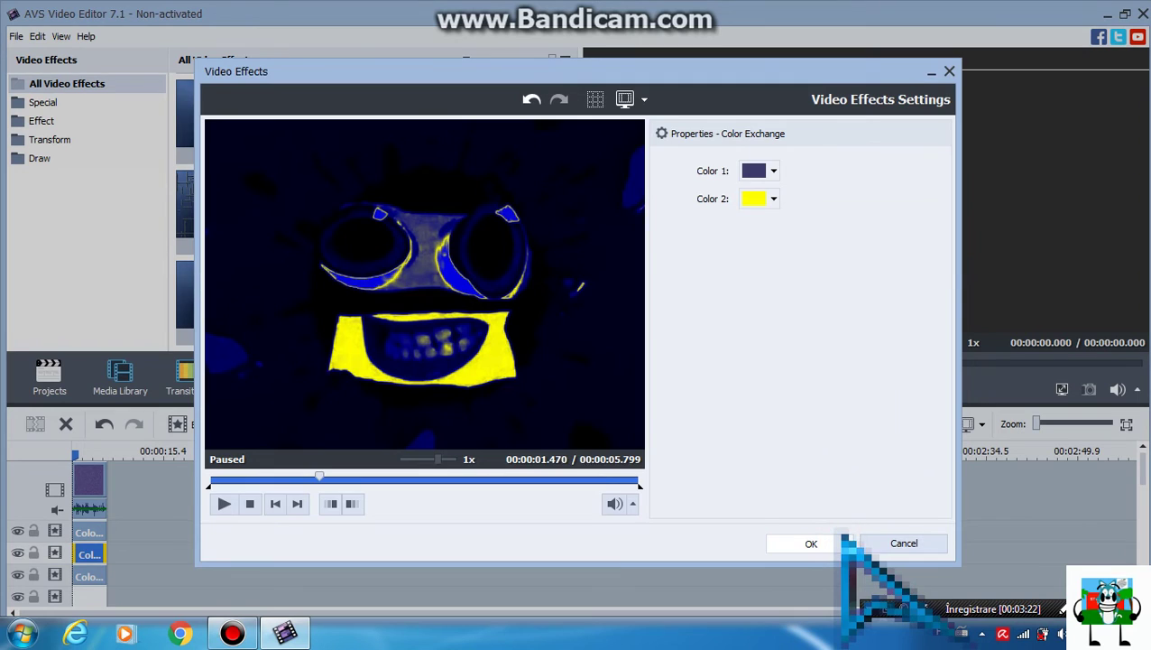
left_click(844, 541)
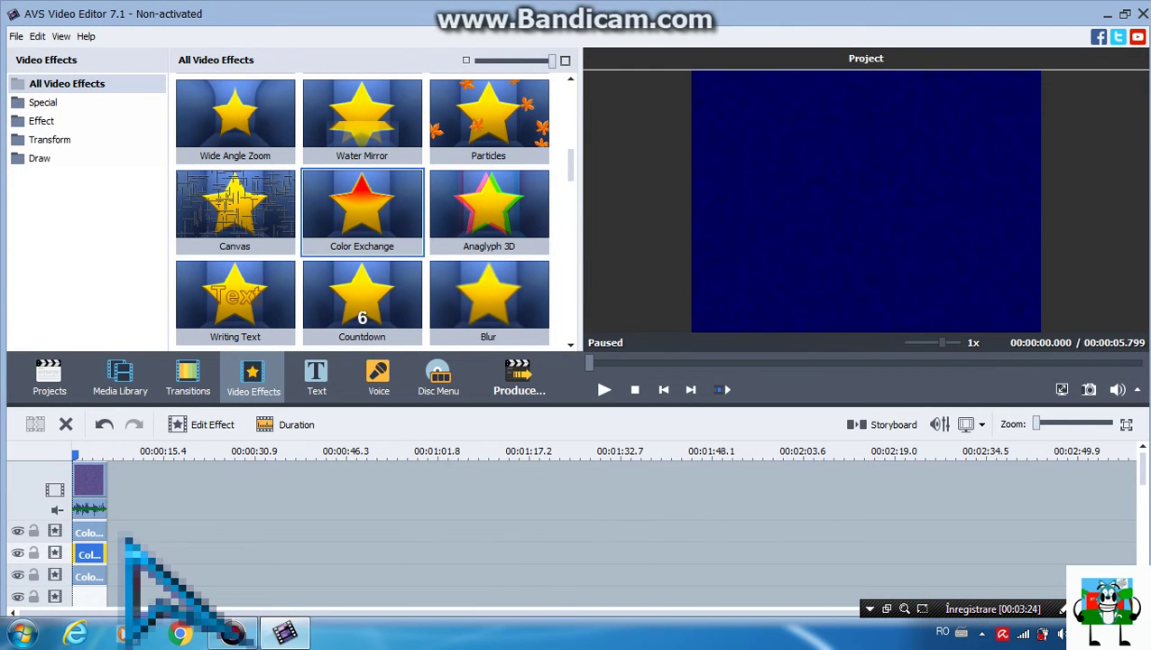
Add a Color Exchange effect on the empty fourth effect track, trim it to the clip's length and open its settings.
scroll(126, 539, "down", 2)
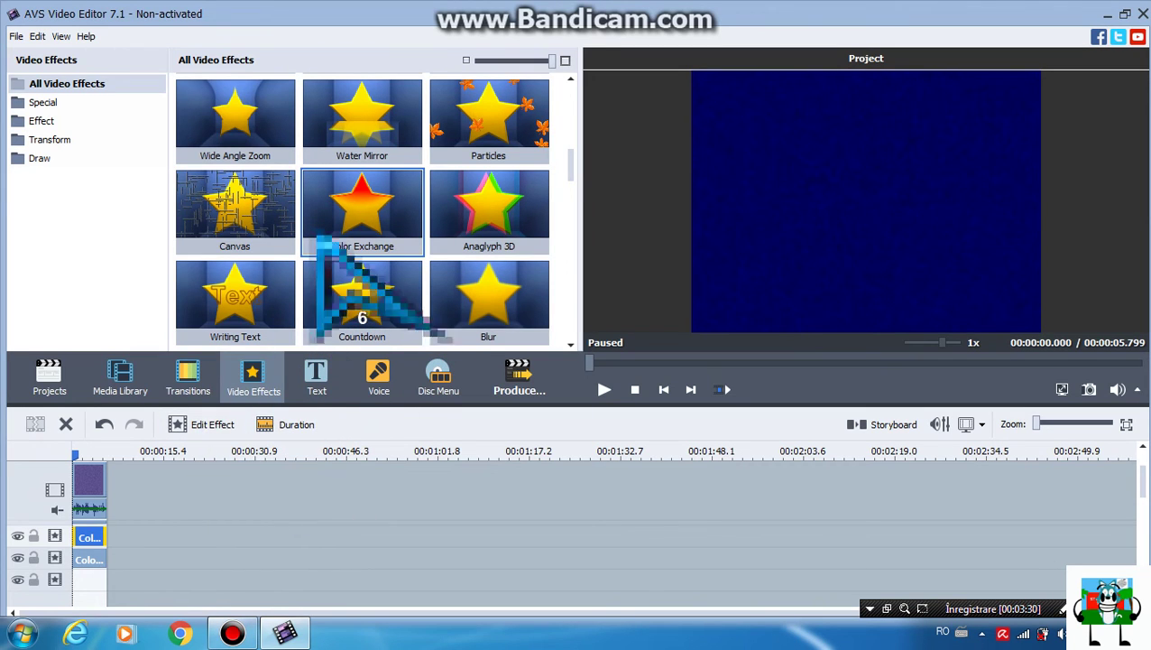
left_click_drag(314, 237, 74, 585)
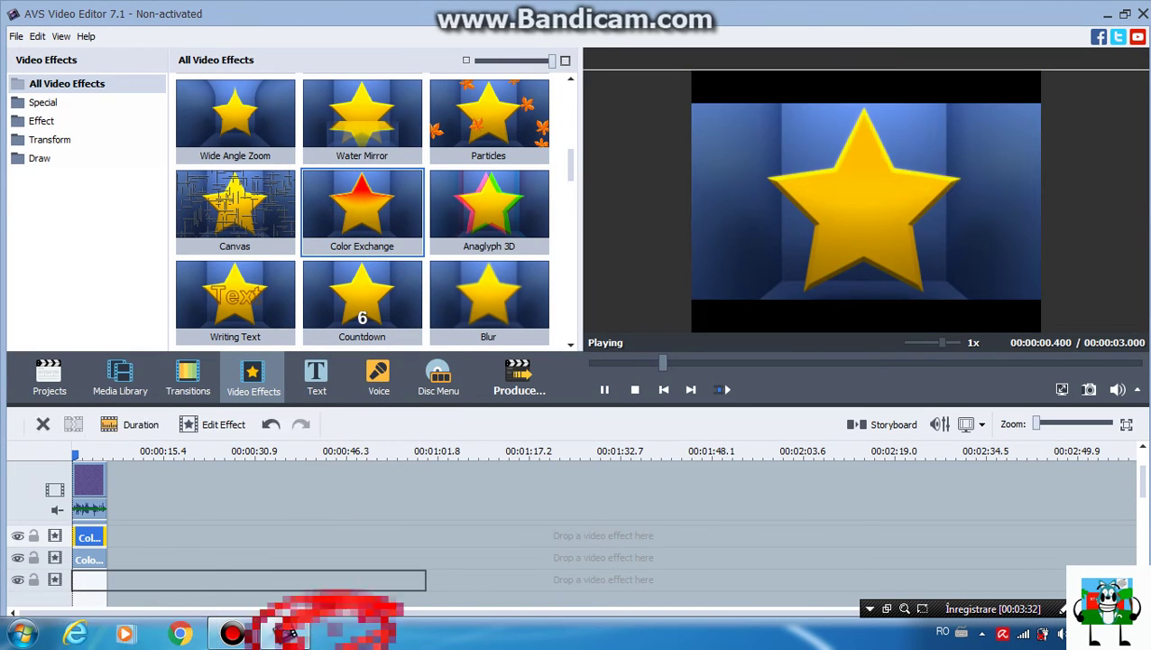
left_click_drag(424, 586, 107, 588)
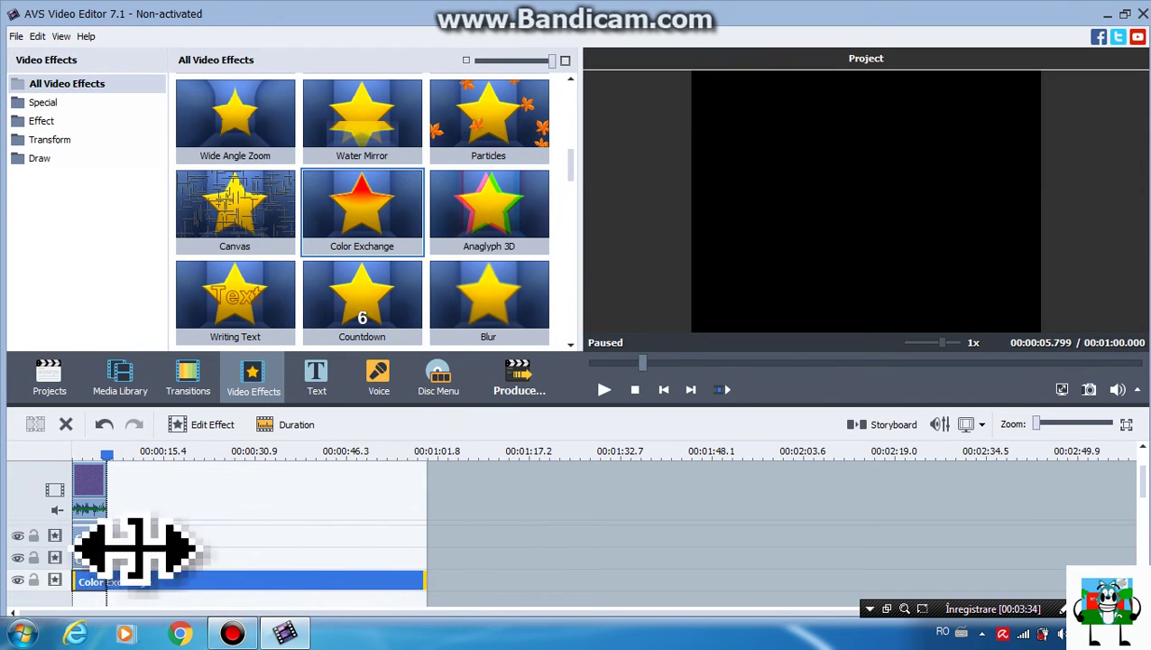
left_click(194, 424)
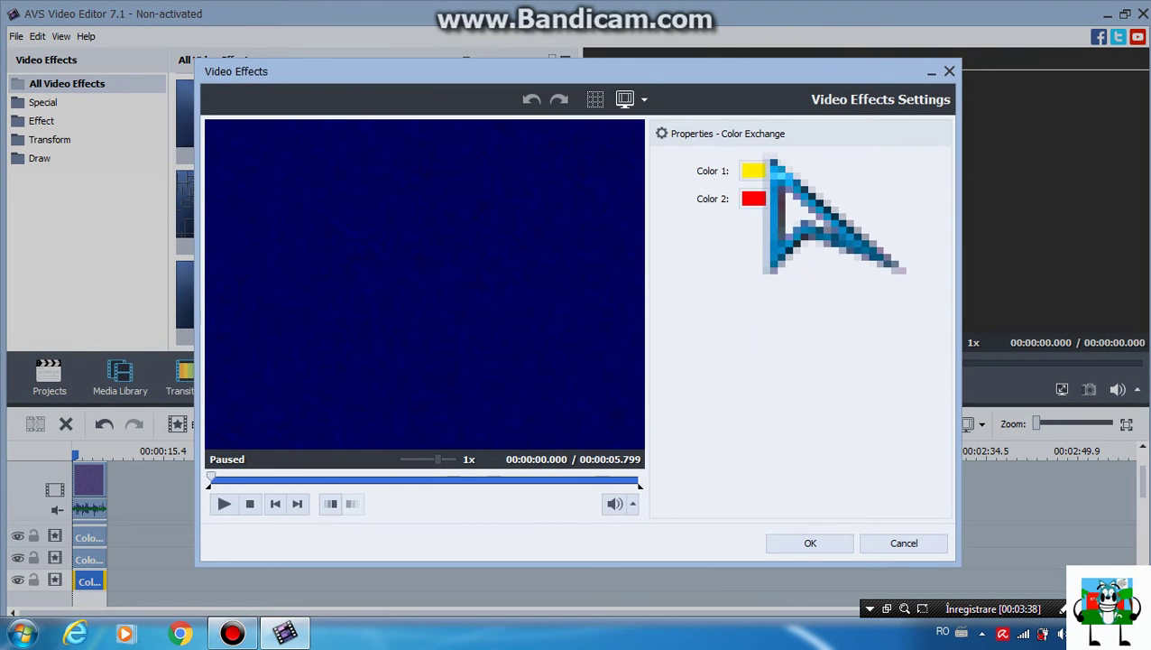
Move the effect preview to about 1.57 s and set Color 1 to the dark purple-blue sampled between the eyes.
left_click(239, 483)
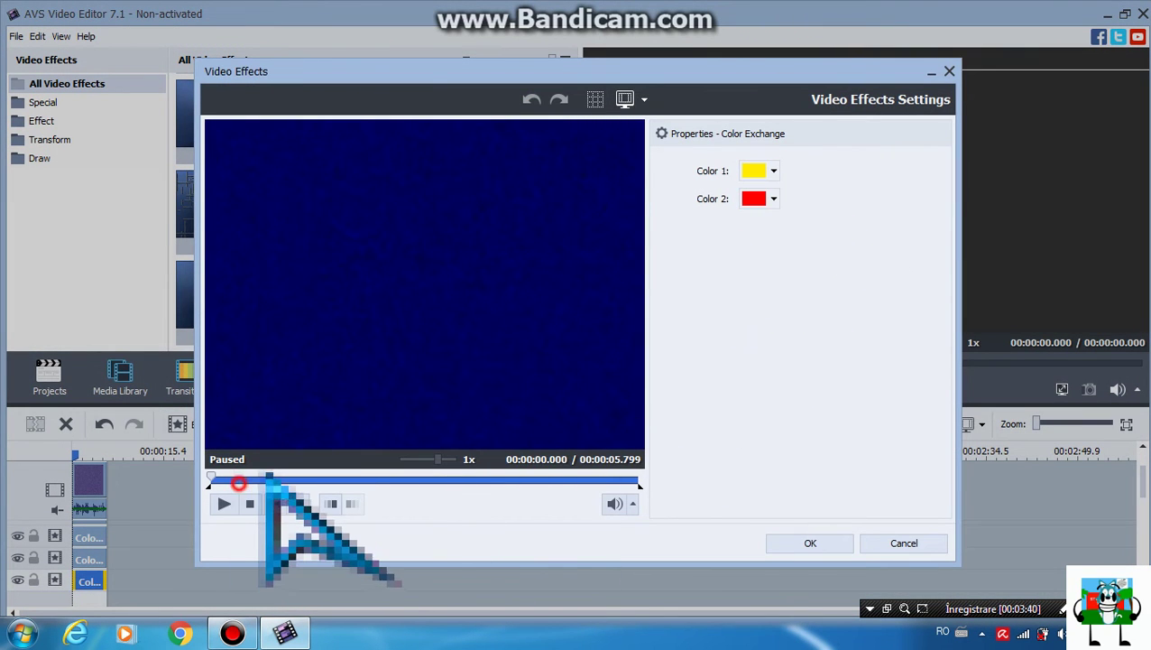
left_click_drag(270, 481, 320, 483)
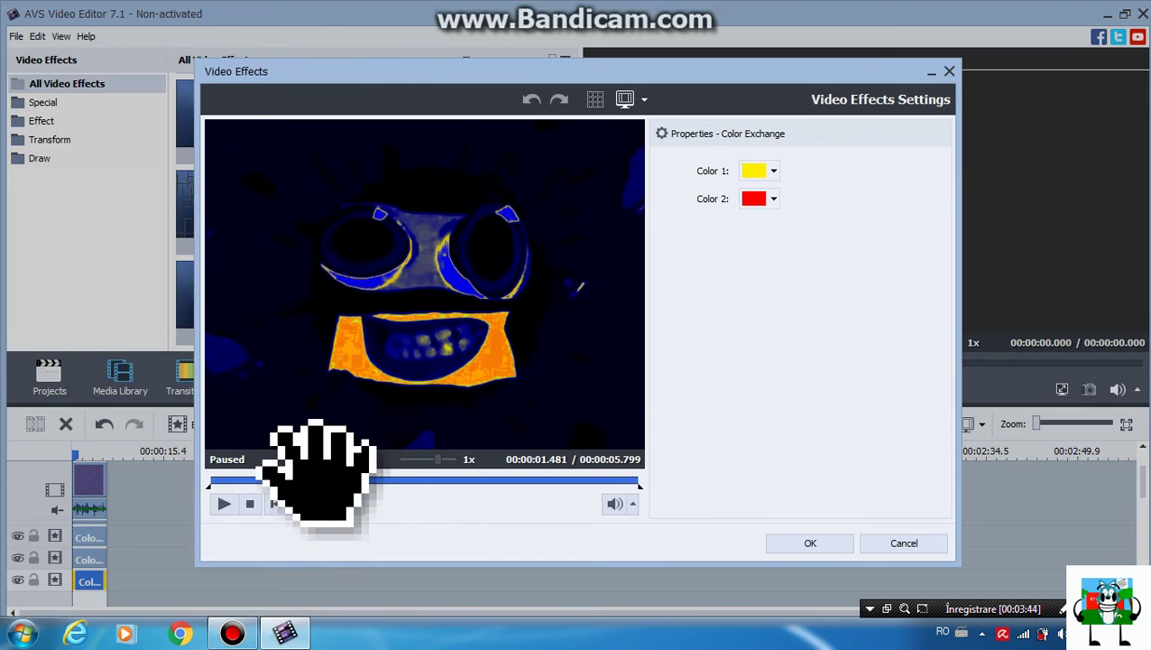
left_click(756, 171)
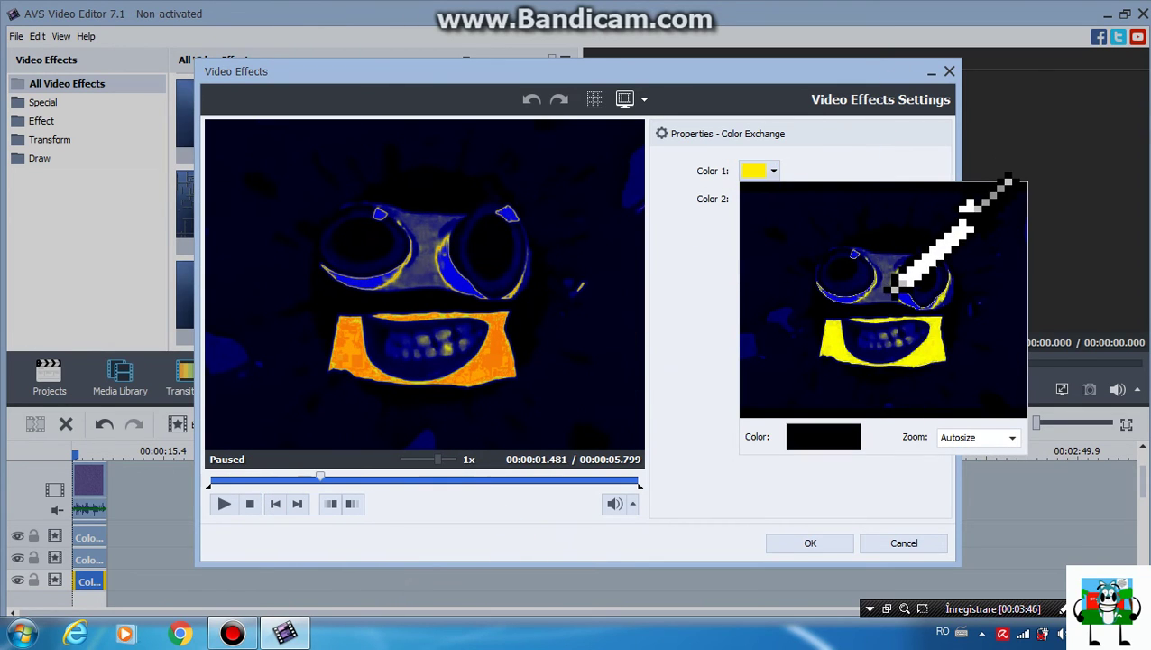
left_click(668, 333)
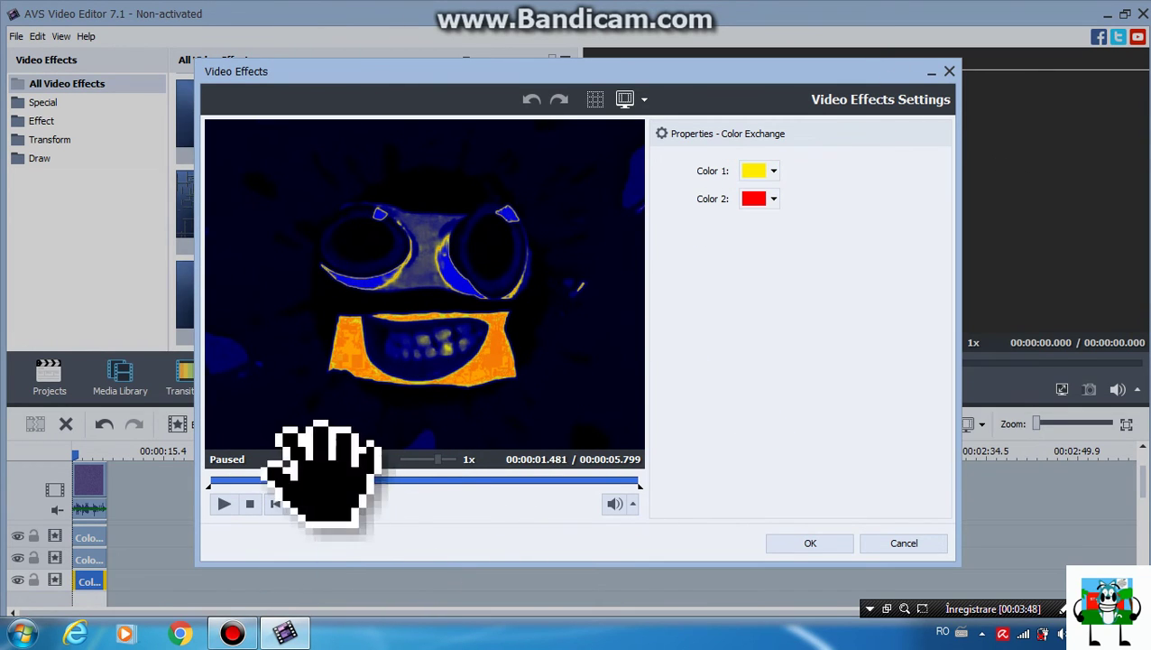
left_click_drag(320, 476, 325, 480)
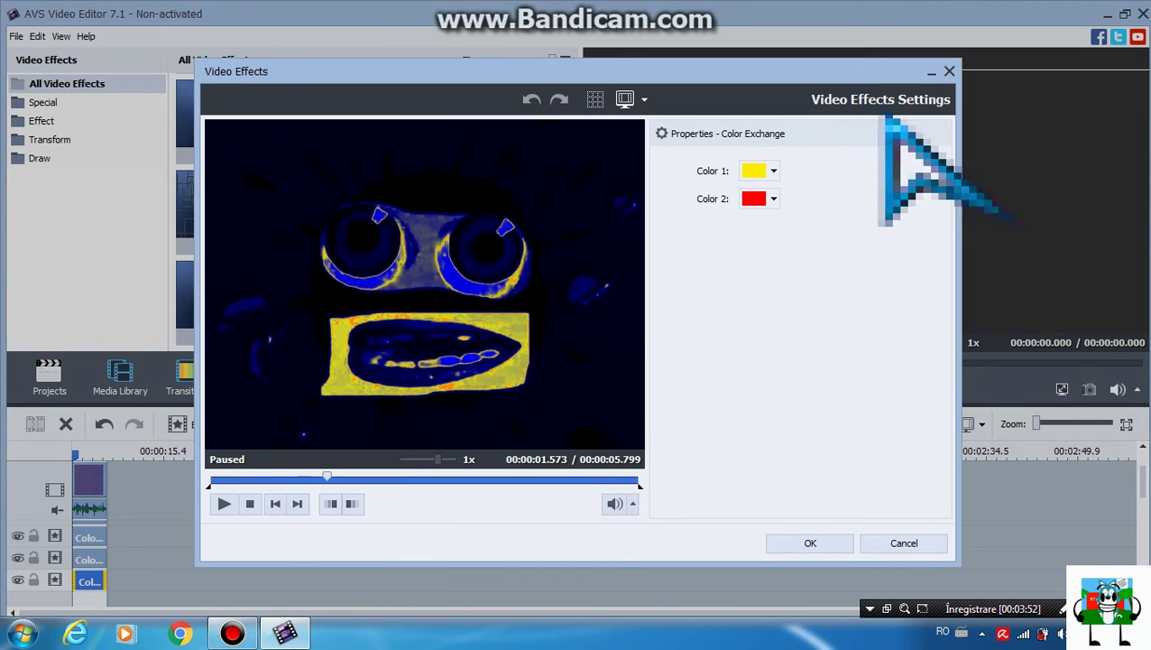
left_click(754, 171)
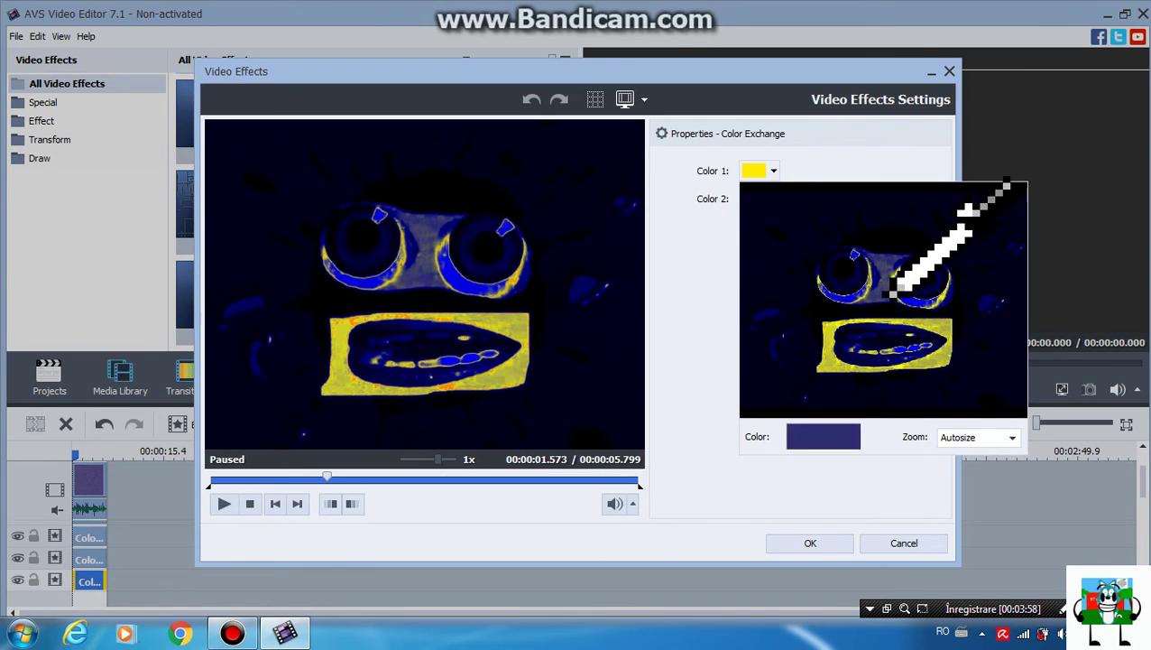
left_click(893, 292)
Set Color 2 of the fourth-track effect to bright yellow, check the frame at about 1.54 s and apply the settings.
left_click(773, 199)
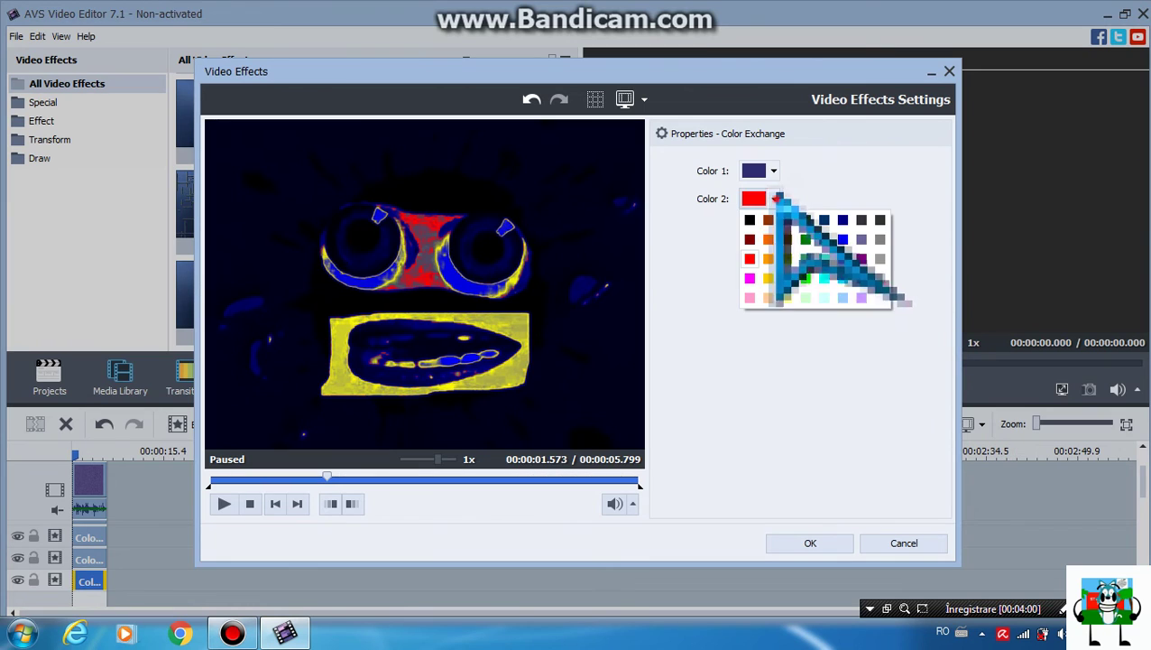
left_click(790, 277)
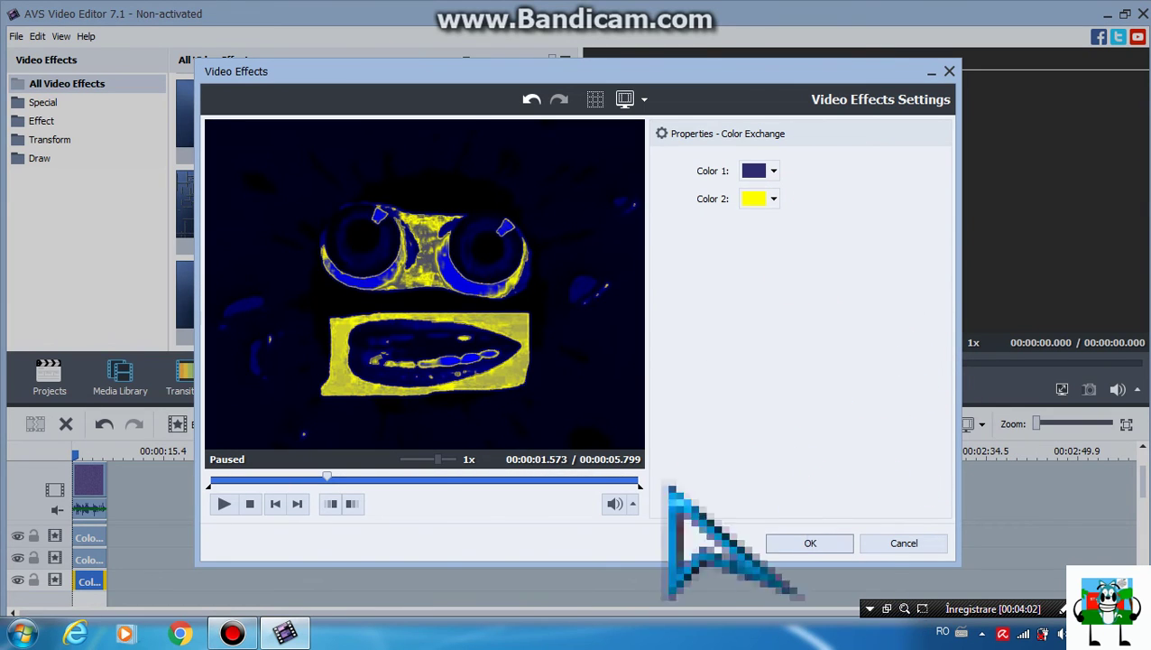
left_click(323, 477)
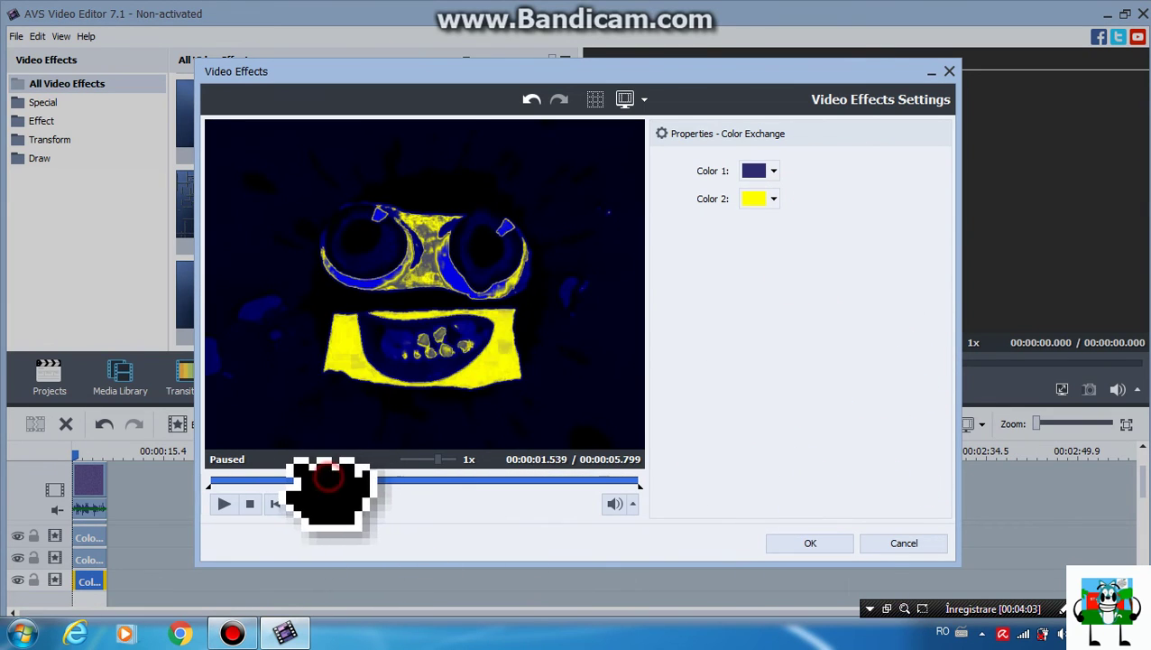
left_click(817, 542)
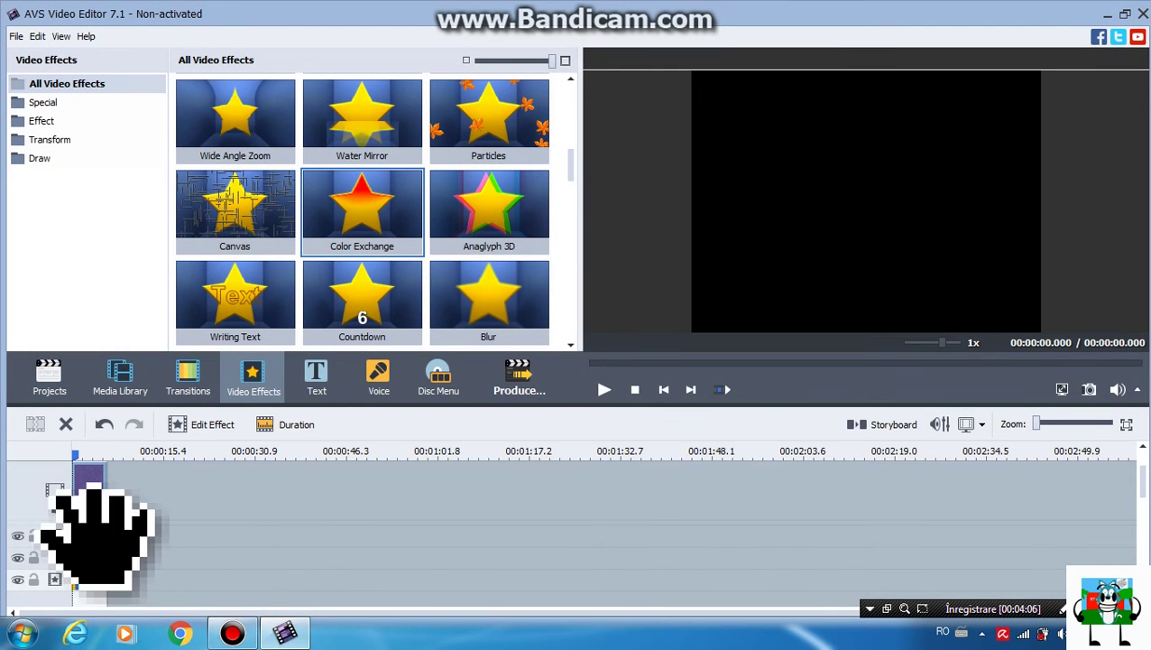
Reopen the second-track Color Exchange effect, change Color 1 to the dark blue sampled from the background and Color 2 to black, and apply.
left_click(88, 529)
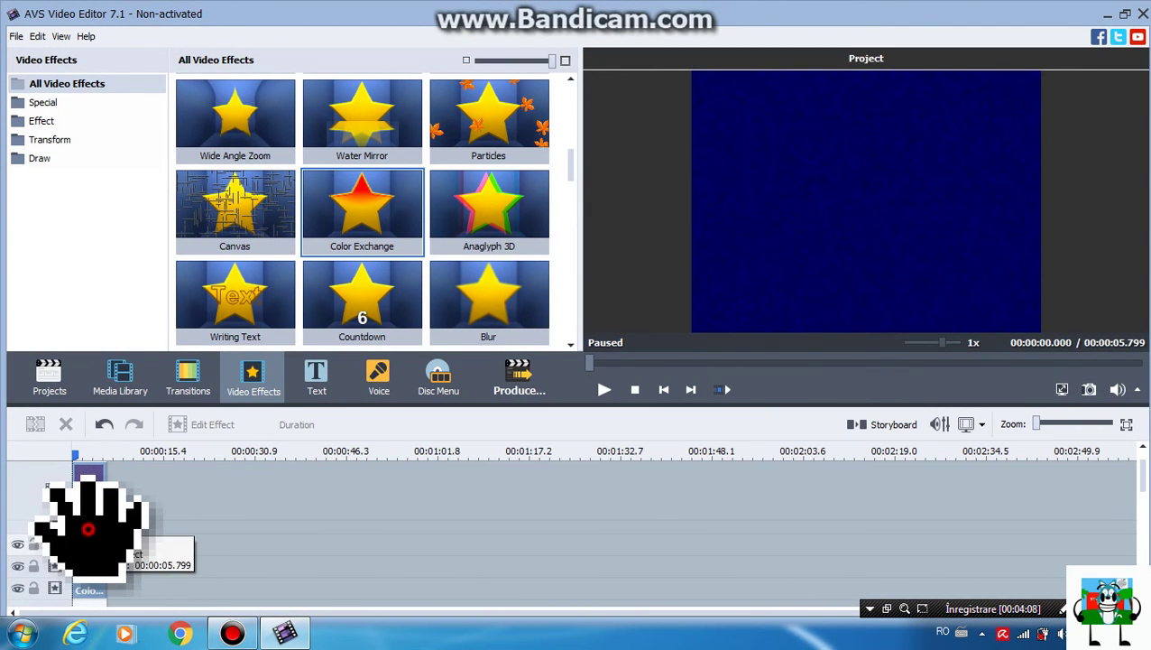
left_click(88, 529)
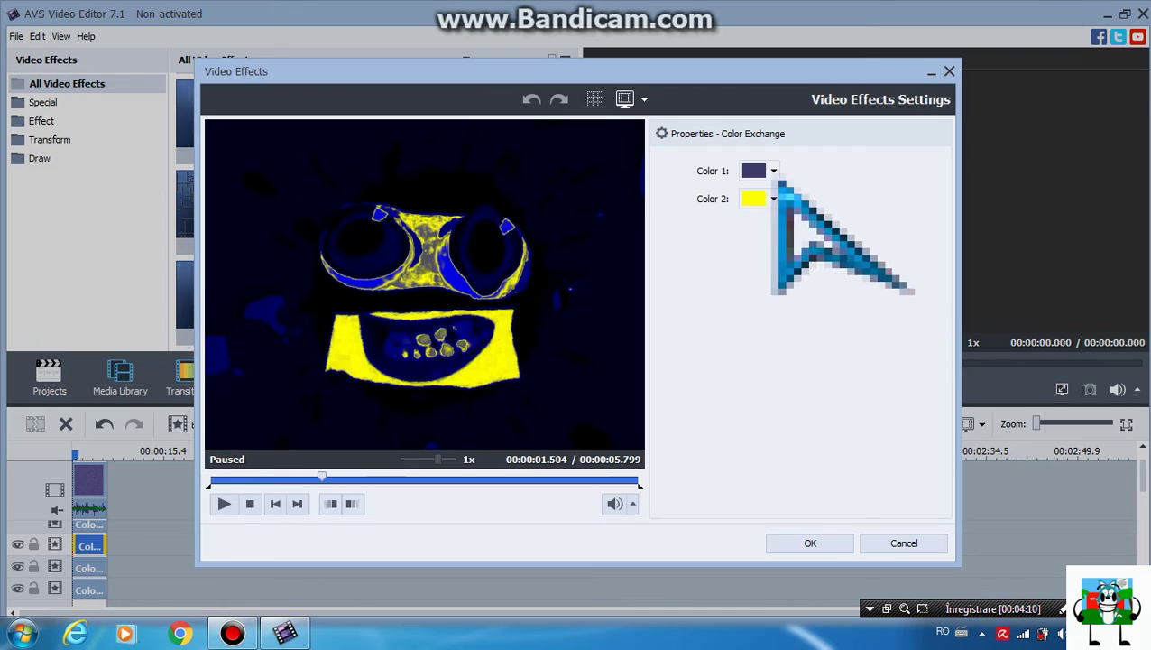
left_click(752, 170)
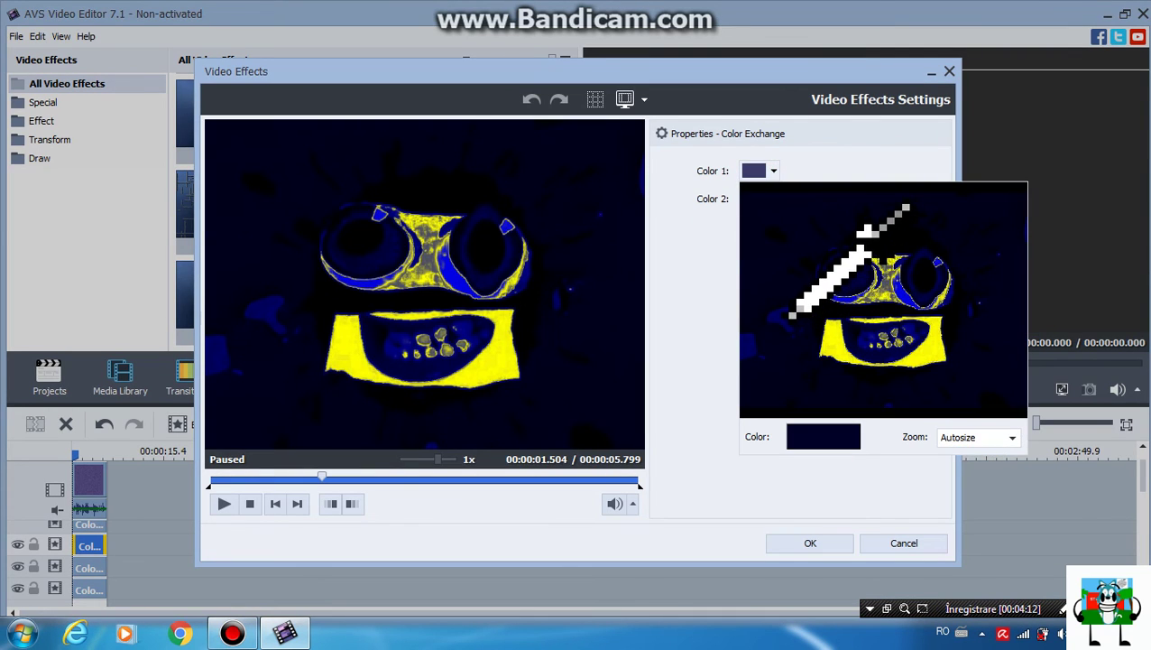
left_click(777, 314)
left_click(773, 199)
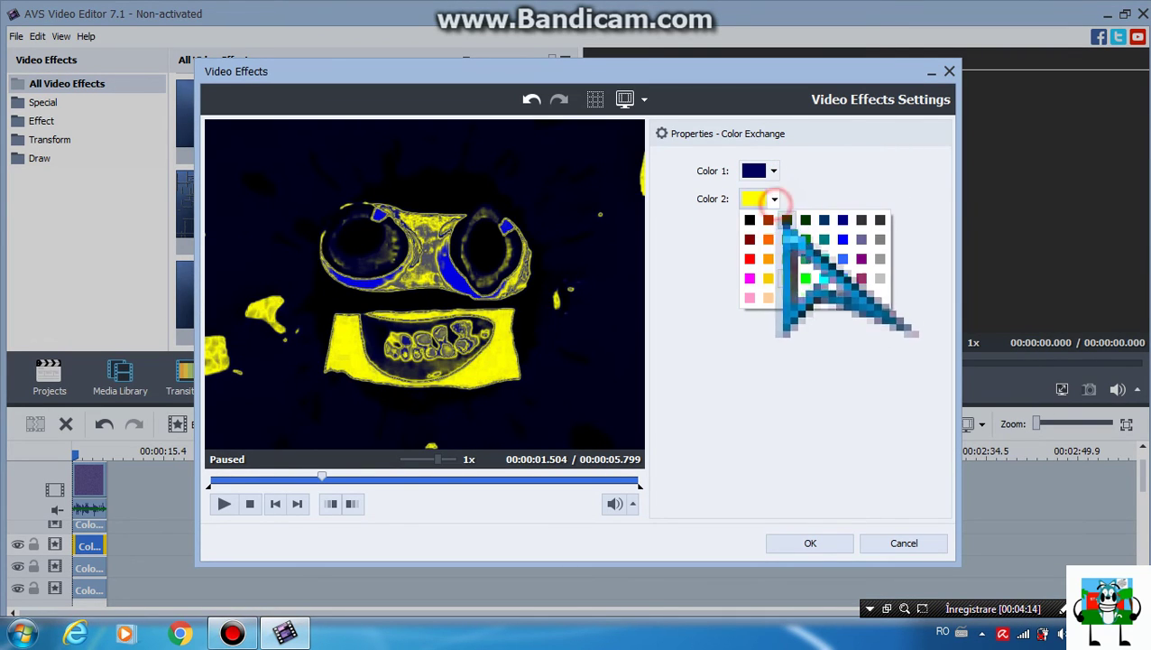
left_click(753, 220)
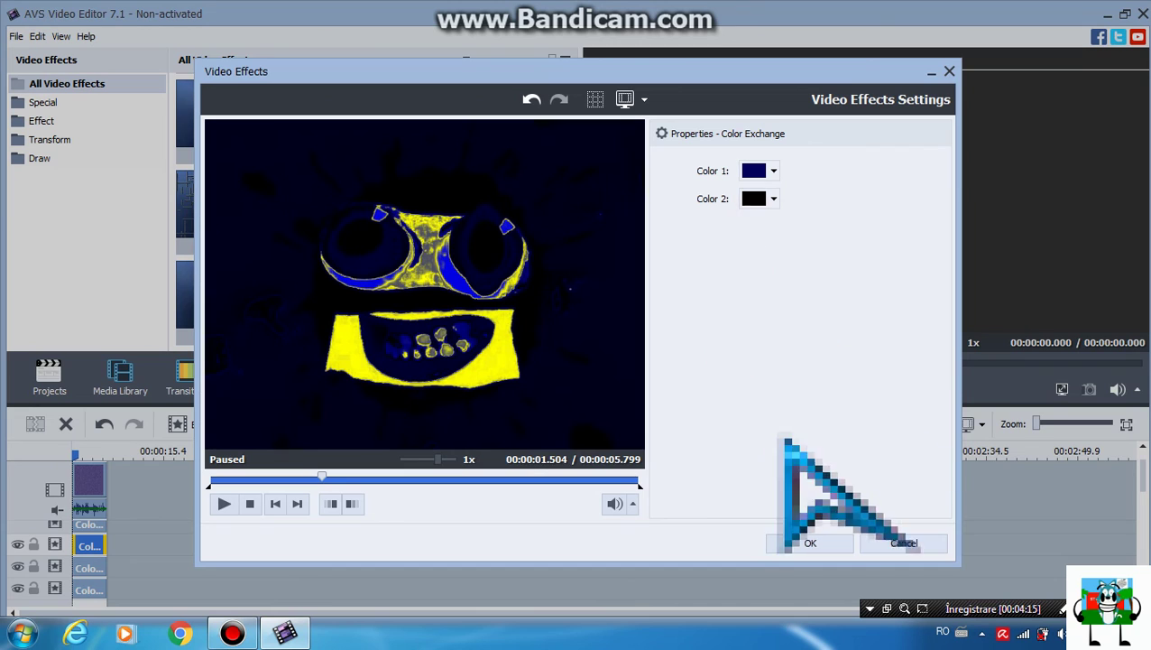
left_click(810, 542)
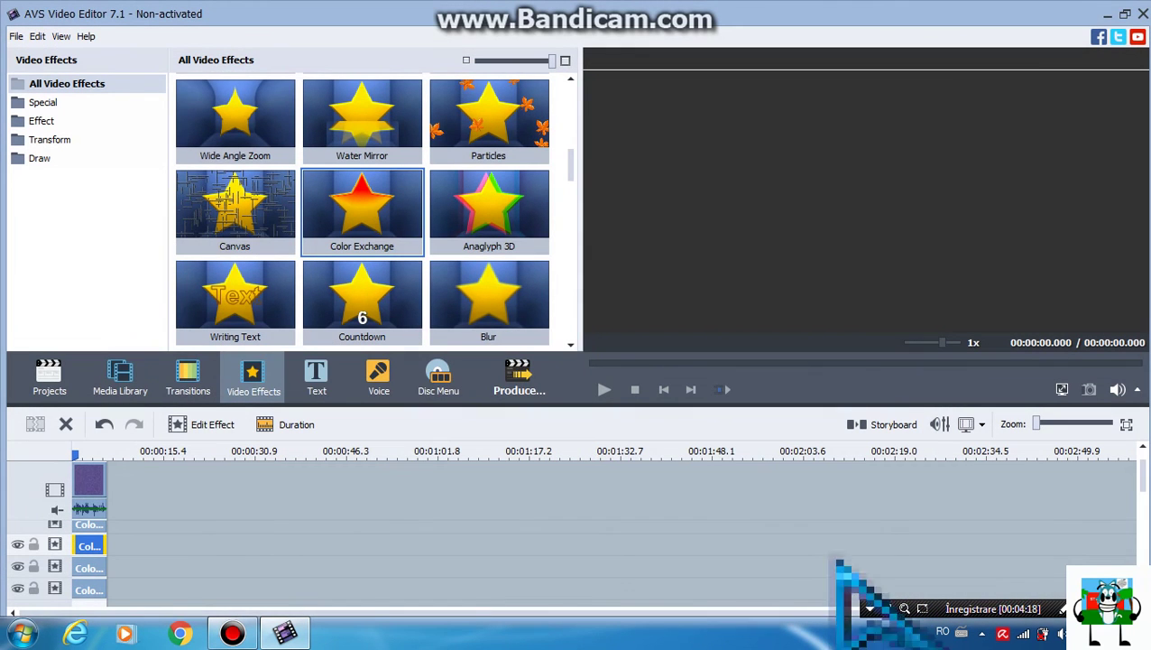
Mute the video clip's own sound and place the audio file 22 at the start of the audio track.
right_click(93, 489)
left_click(156, 371)
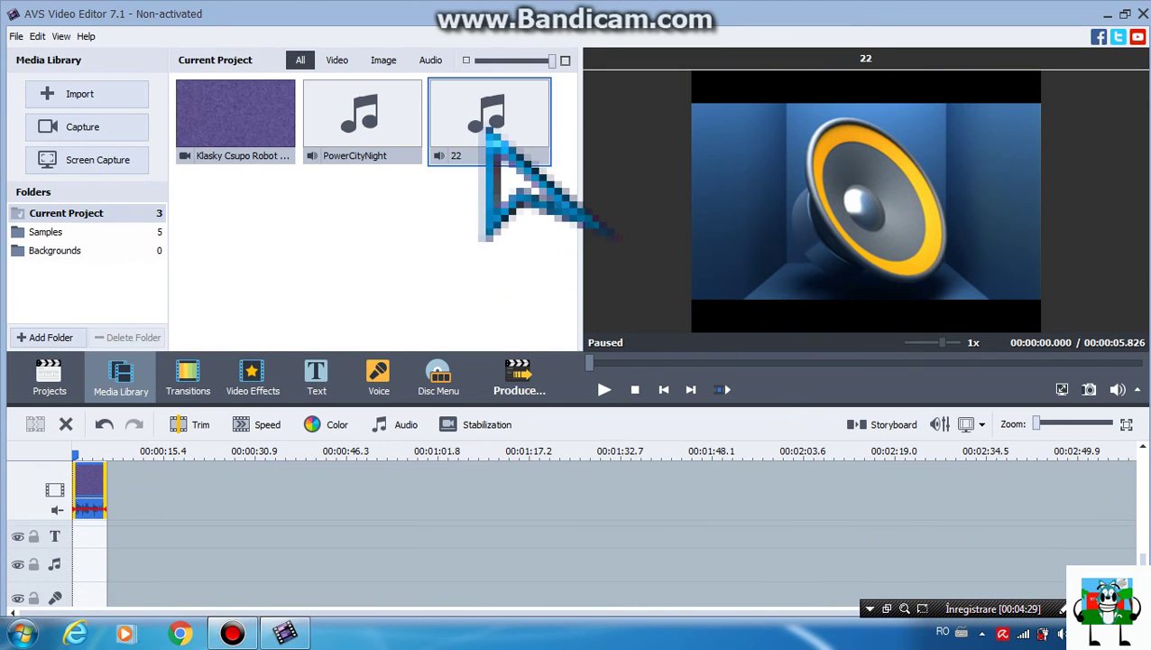
left_click_drag(488, 138, 93, 556)
right_click(93, 480)
right_click(91, 487)
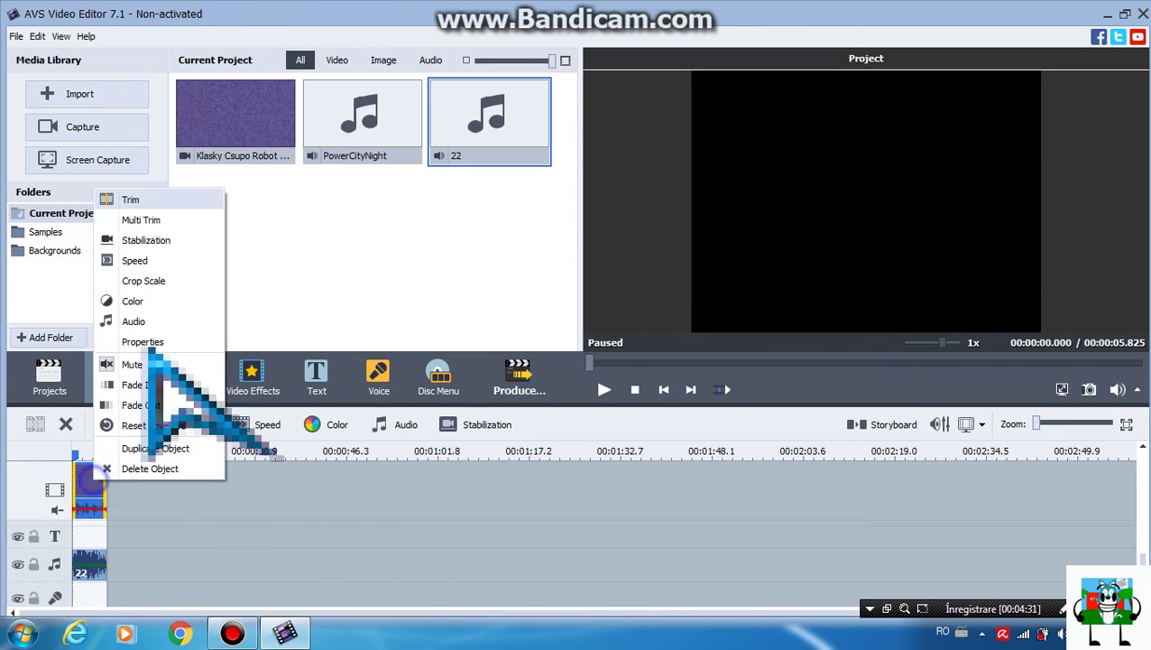
left_click(309, 490)
scroll(309, 484, "up", 8)
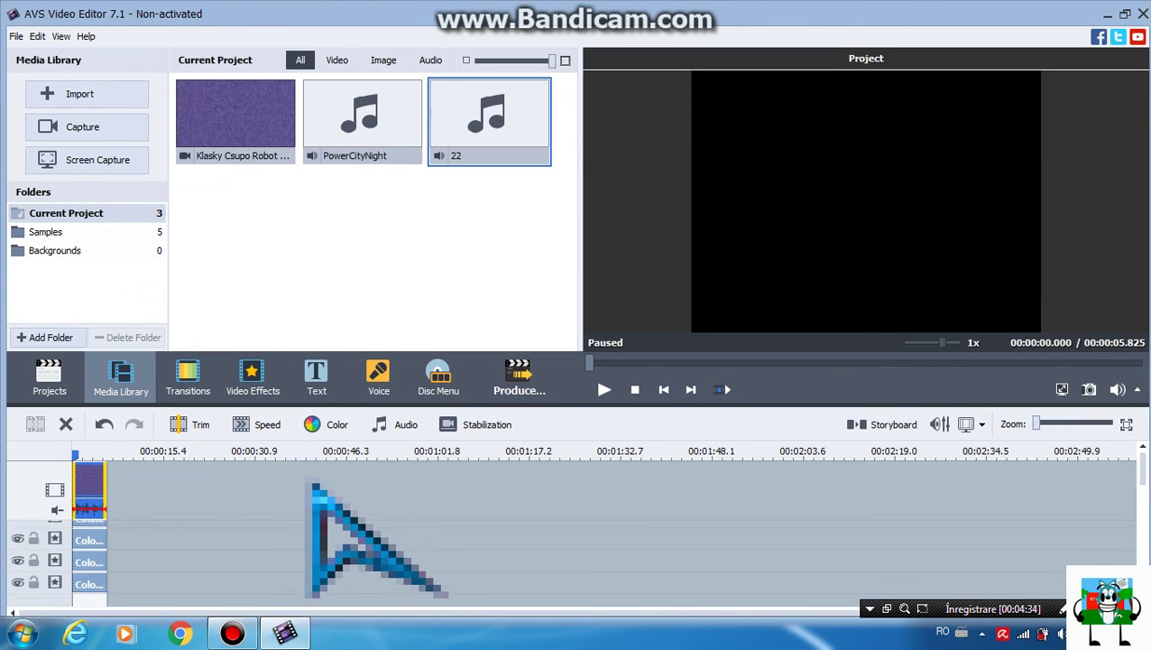